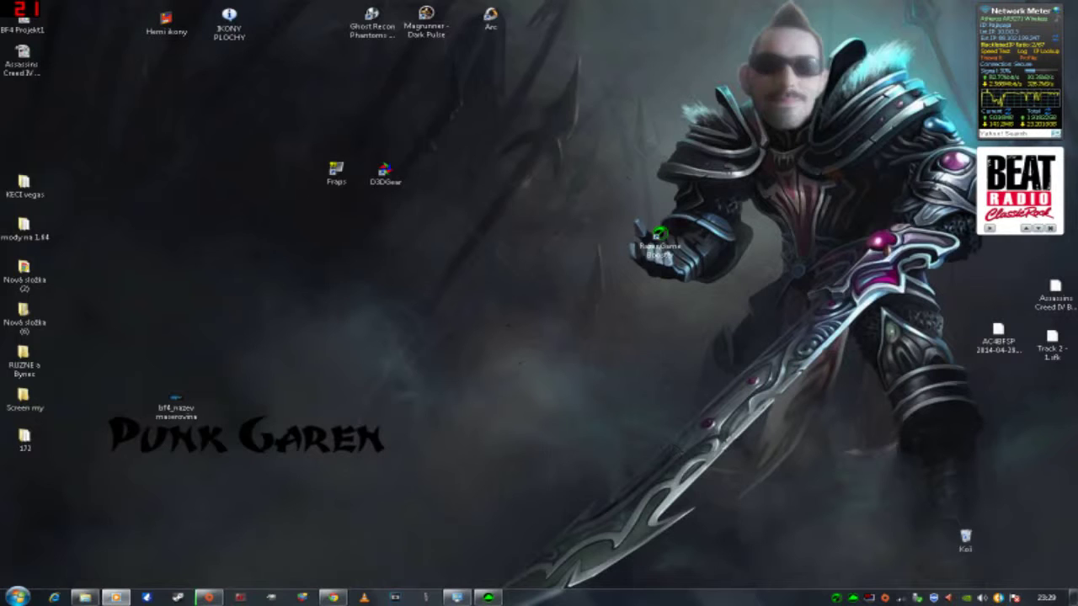
Open the Videos library in a maximized window with large thumbnails and check the details of the Dead Island Epidemic recordings.
click(91, 598)
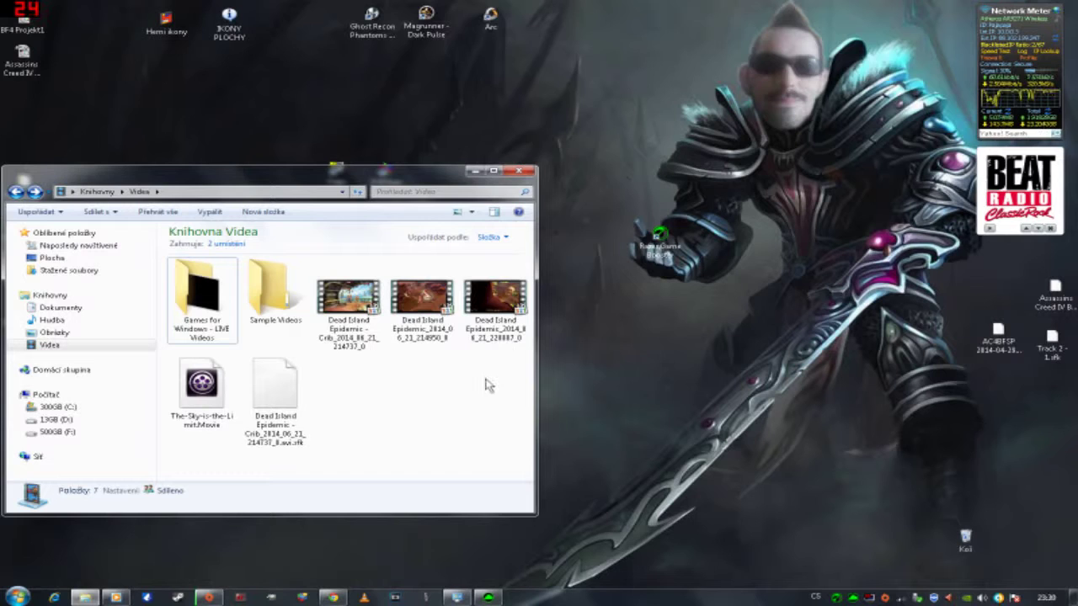
click(496, 327)
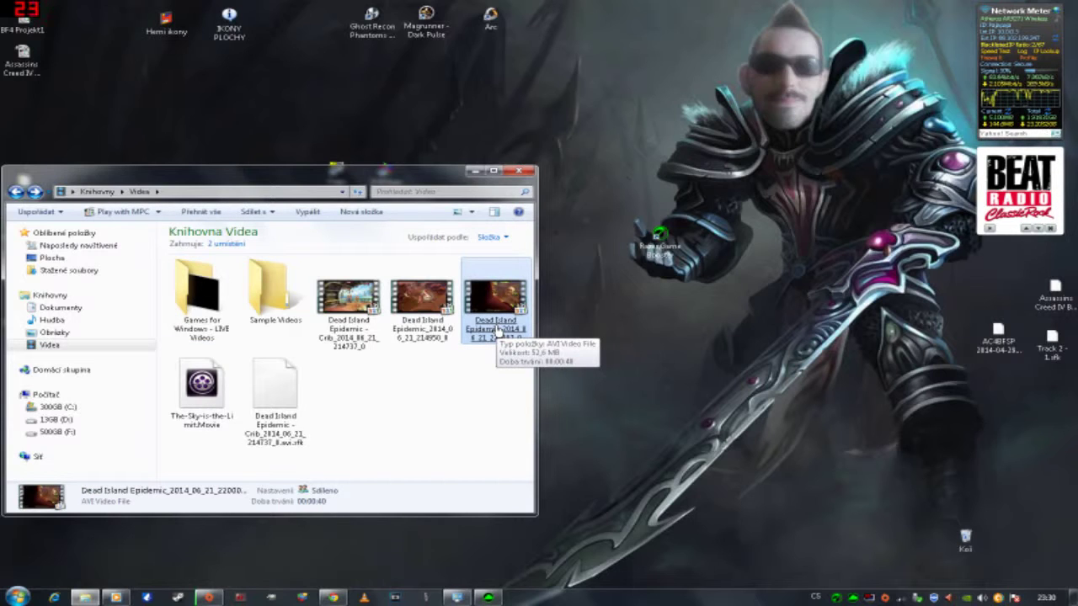
click(413, 332)
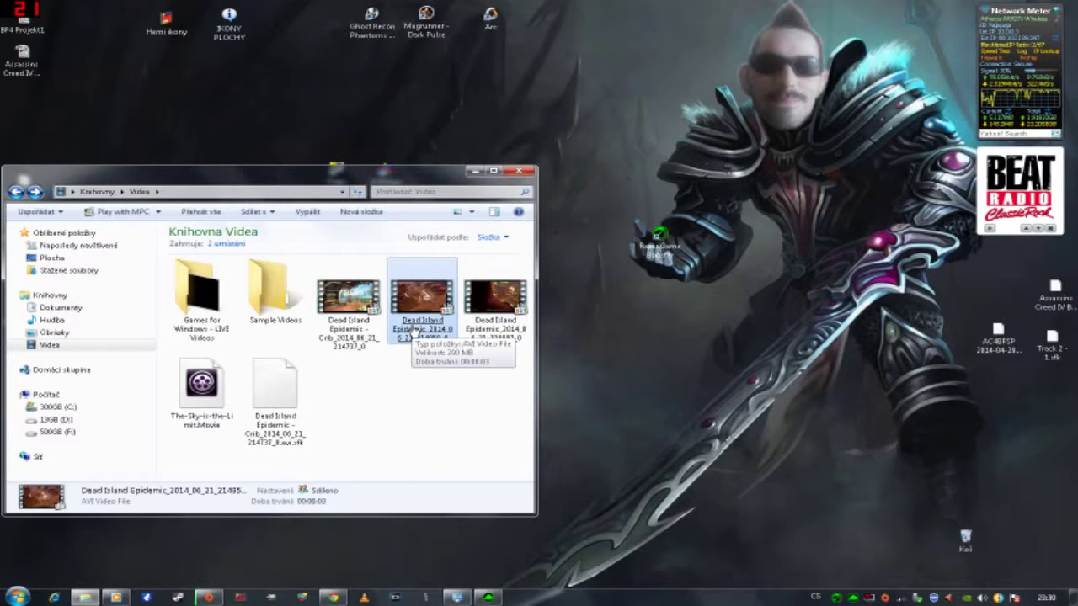
click(493, 171)
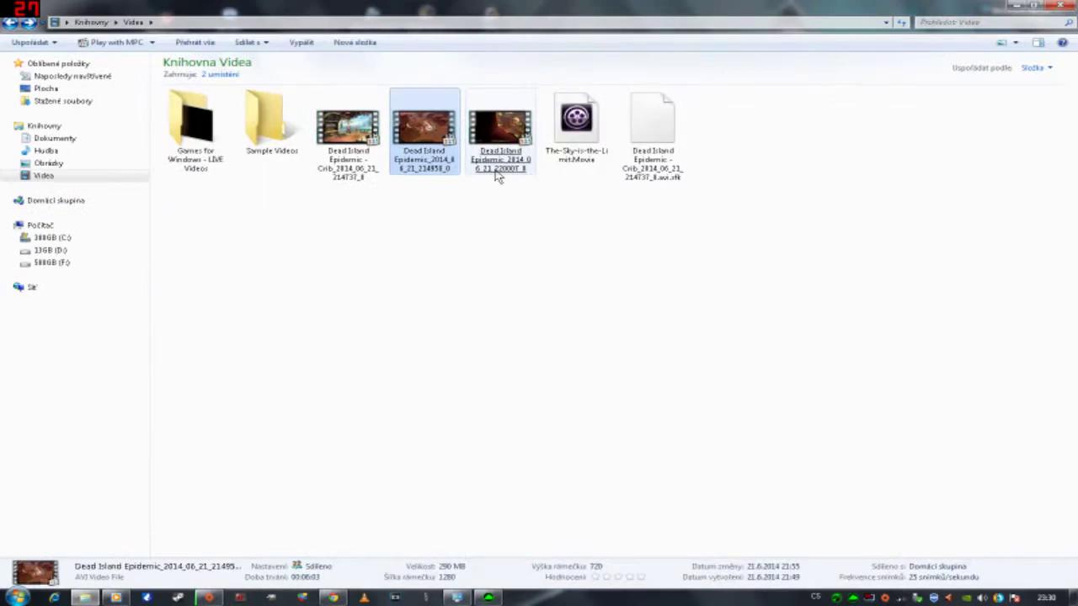
ctrl+scroll(752, 399, up, 5)
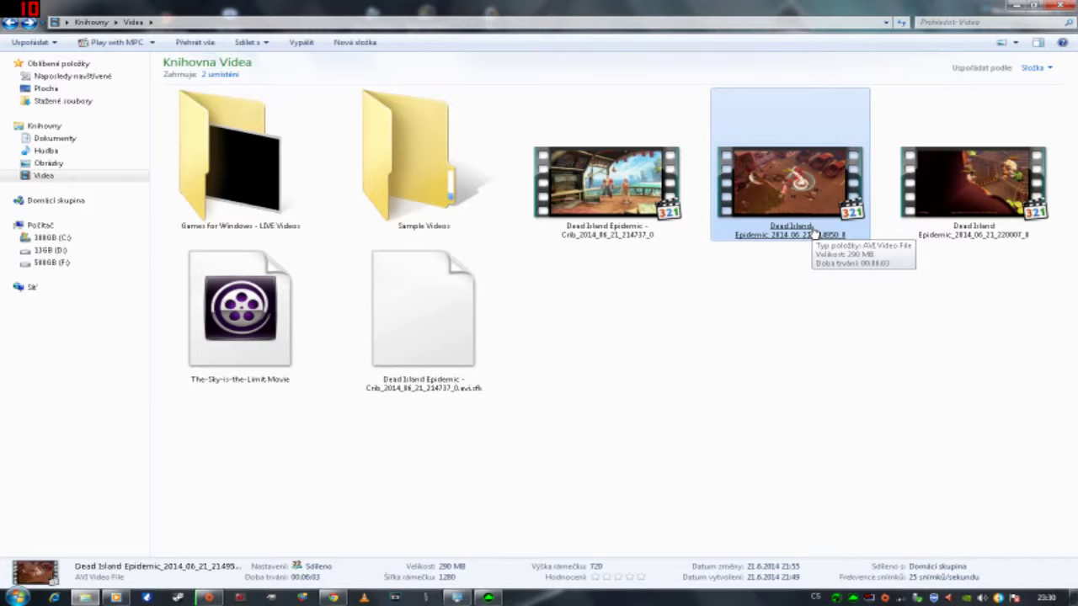
click(649, 232)
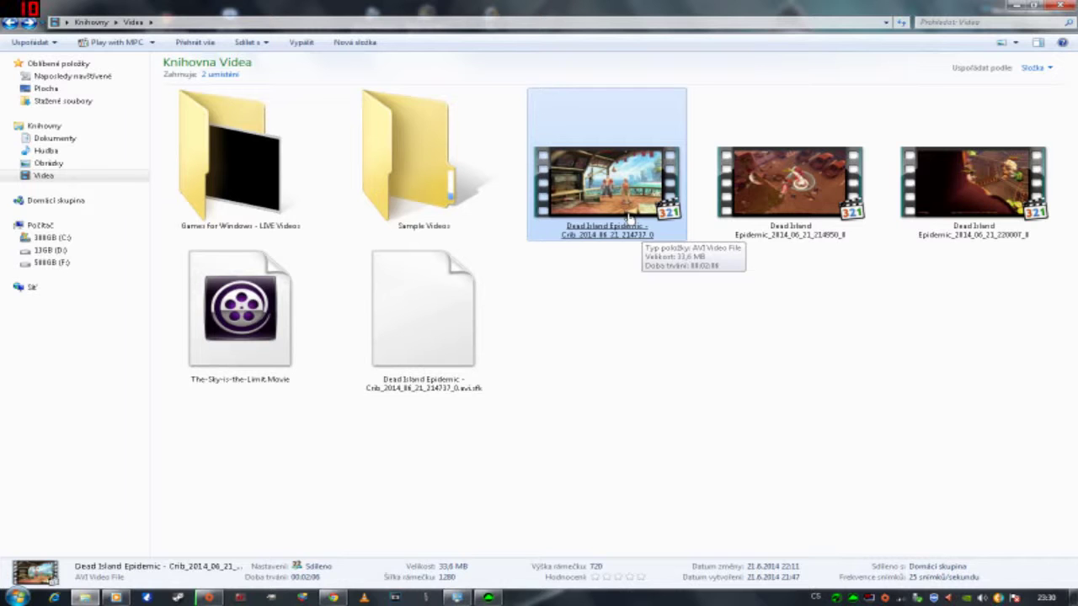
Play the Dead Island Epidemic - Crib recording and skim through it at several points to check its quality.
double_click(628, 218)
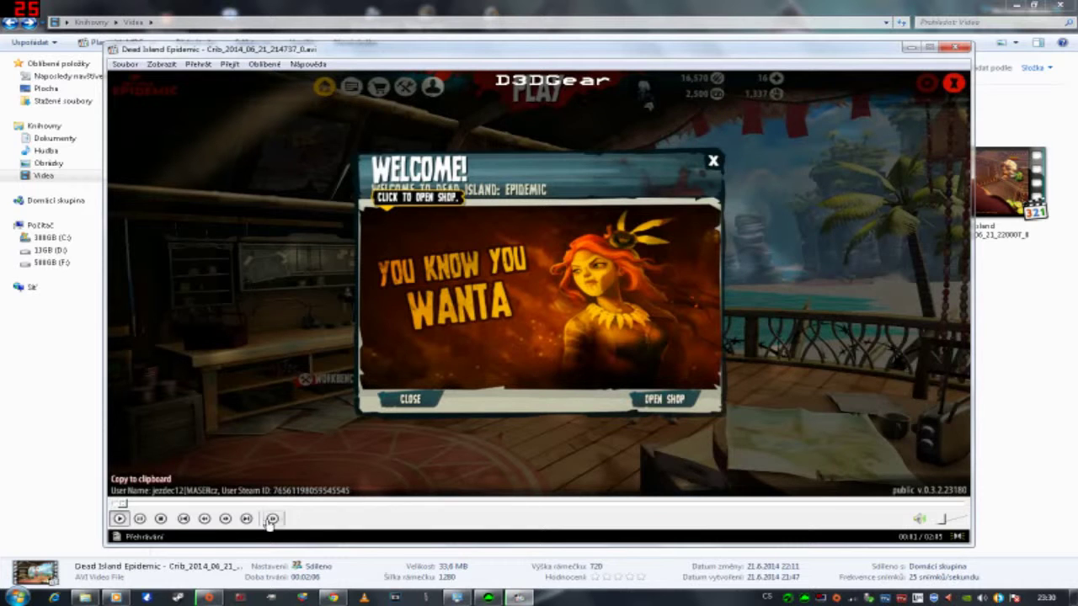
click(950, 519)
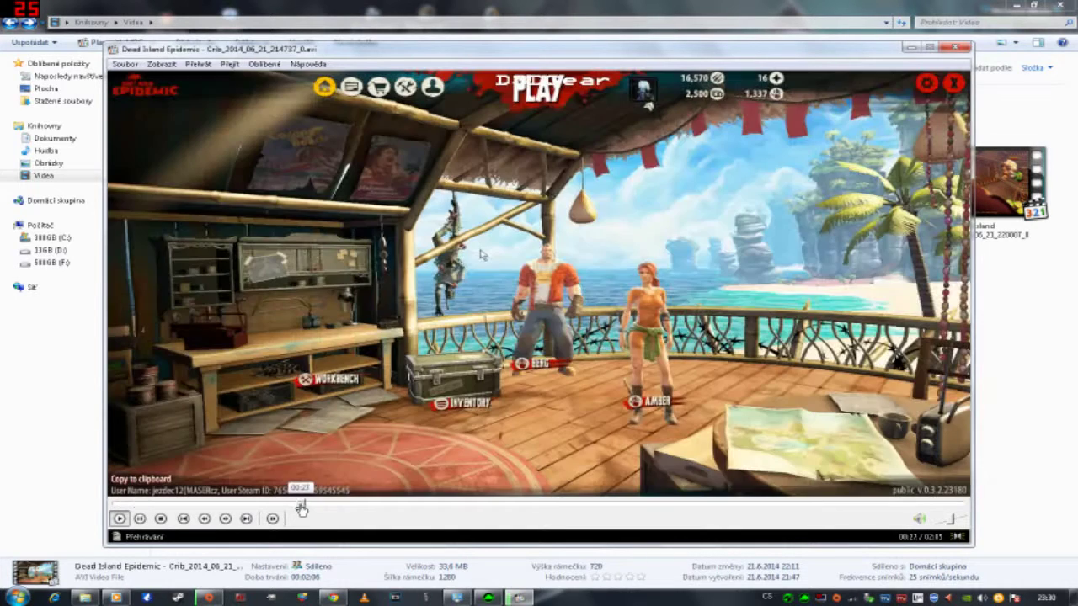
click(306, 503)
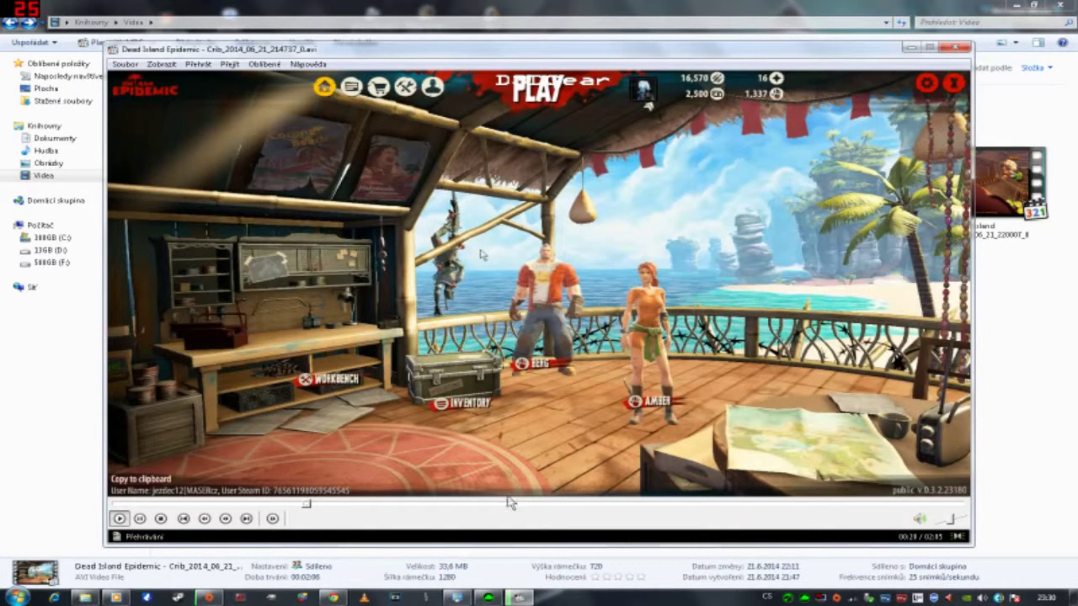
click(435, 504)
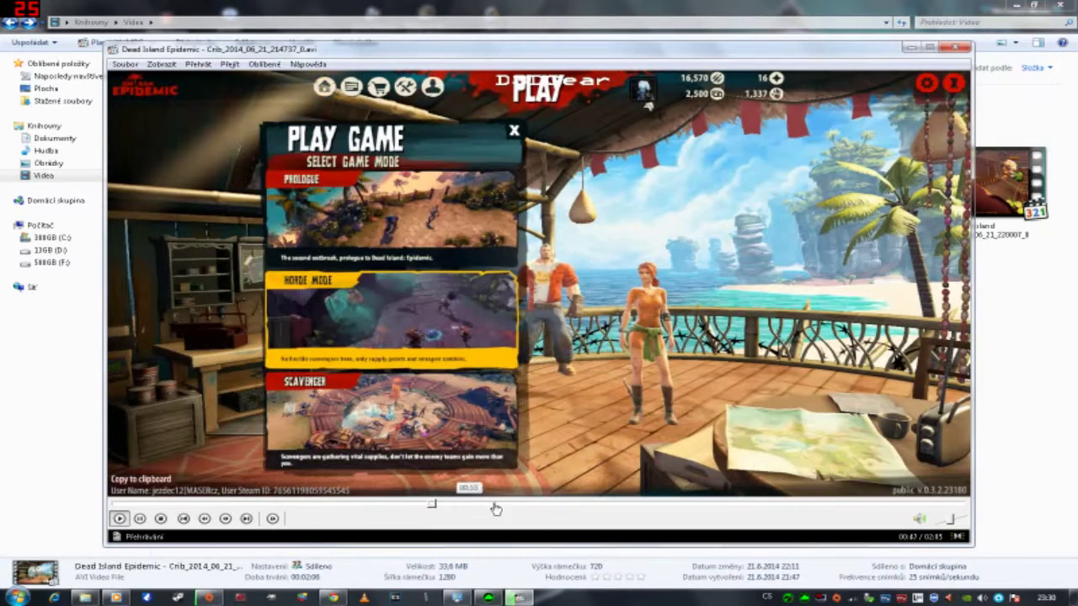
click(599, 504)
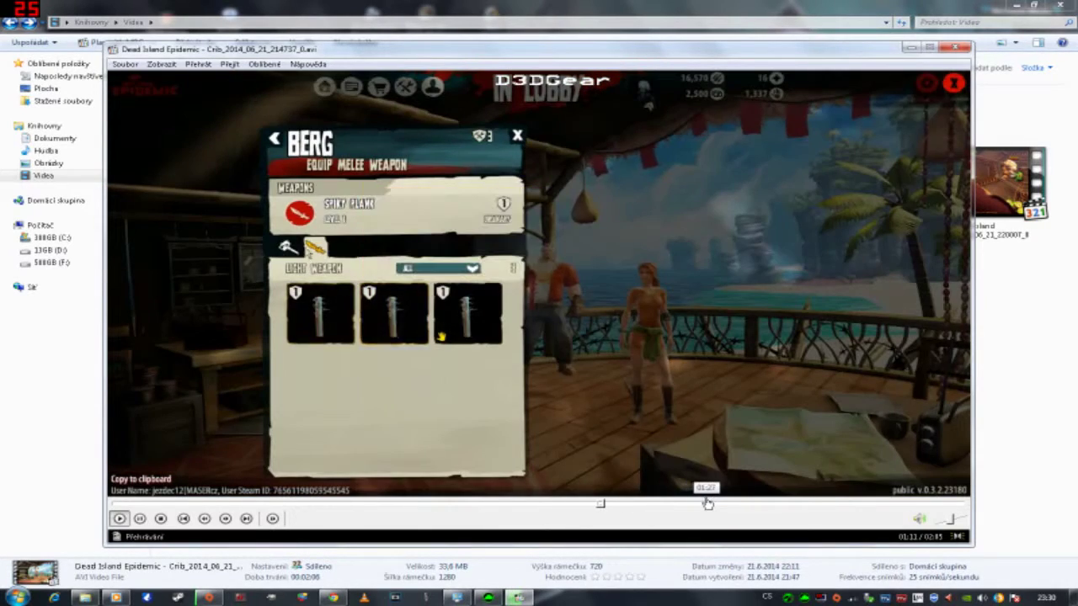
click(712, 504)
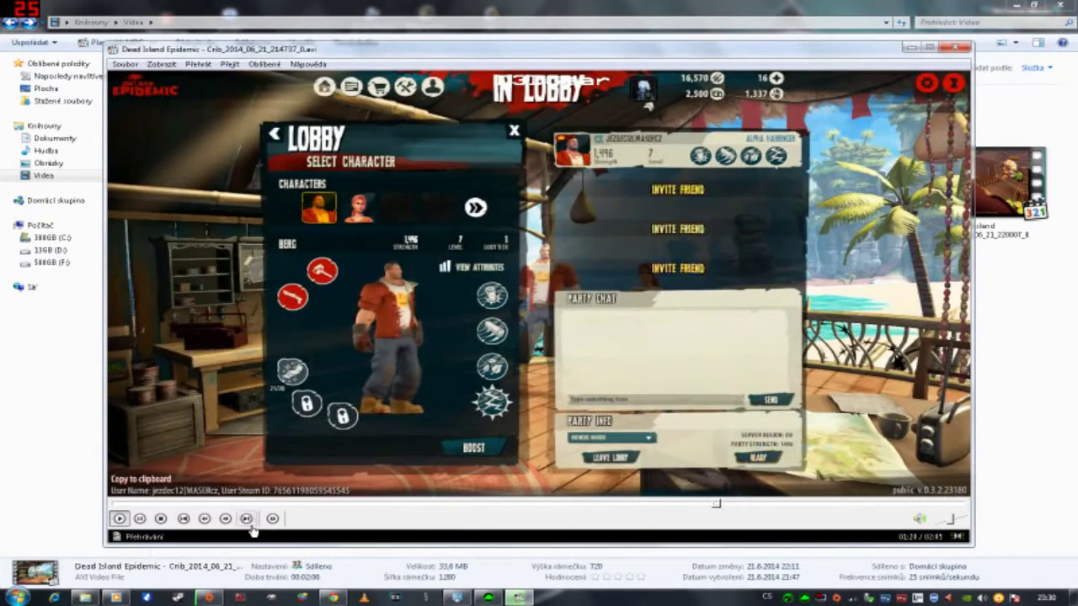
Preview gameplay from the next Dead Island Epidemic recording in a maximized player, and close the player and the Videos library.
click(246, 519)
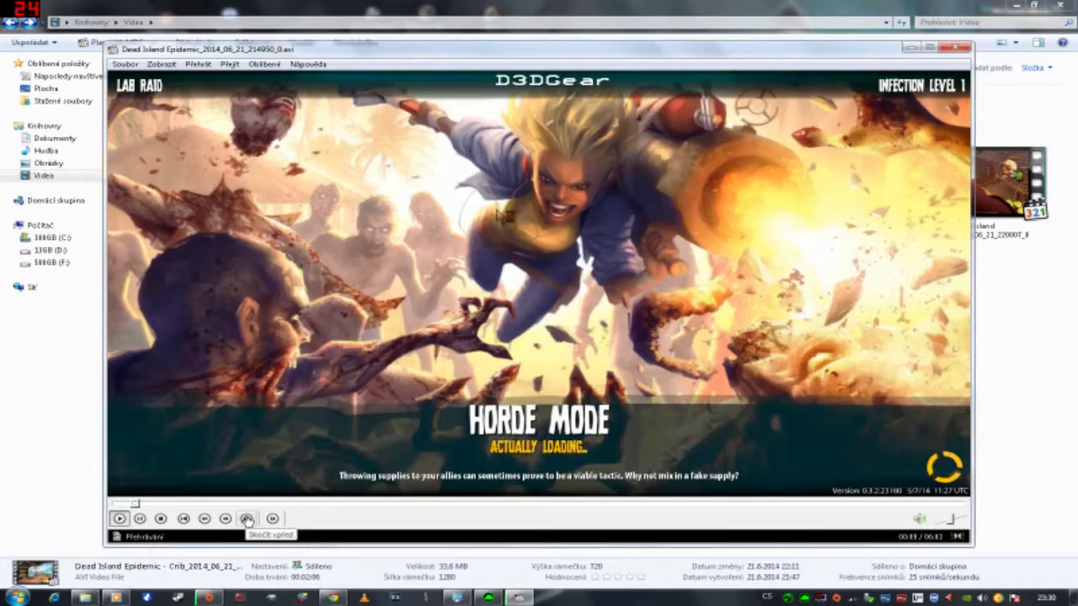
click(225, 518)
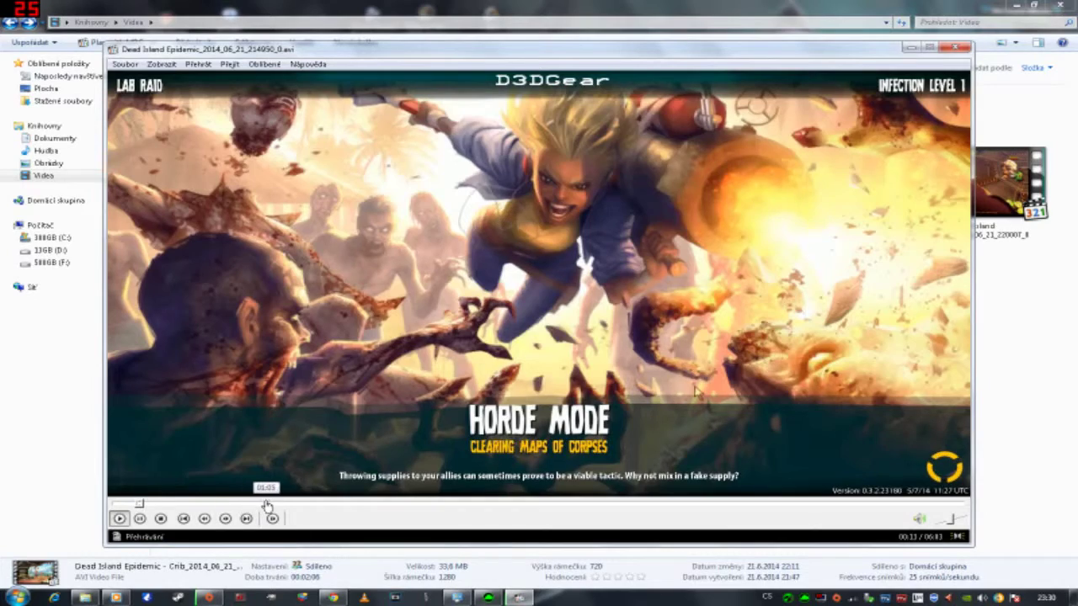
click(271, 504)
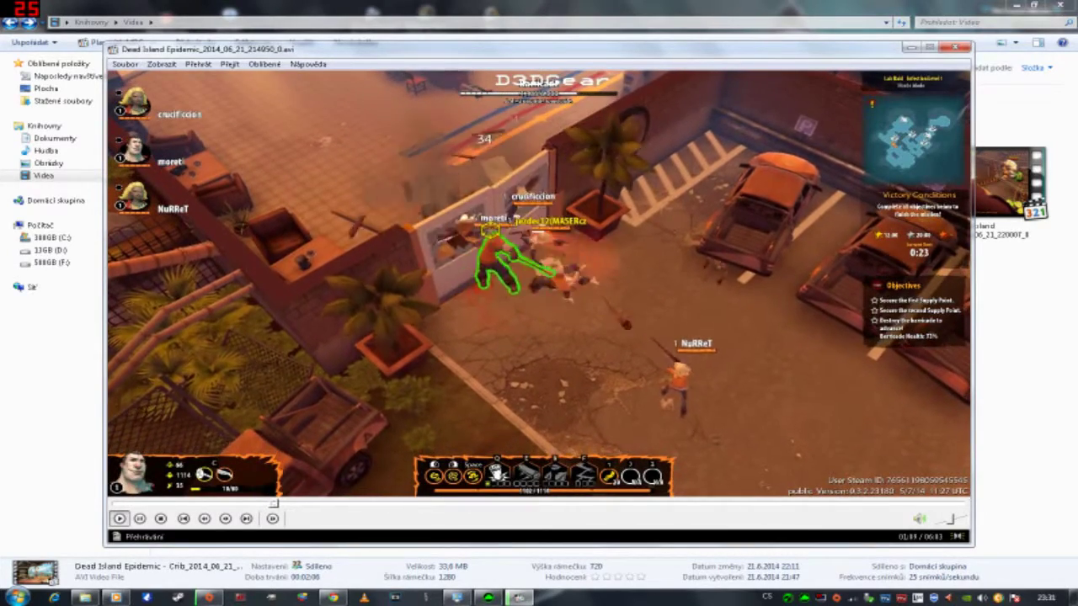
mouse_move(946, 524)
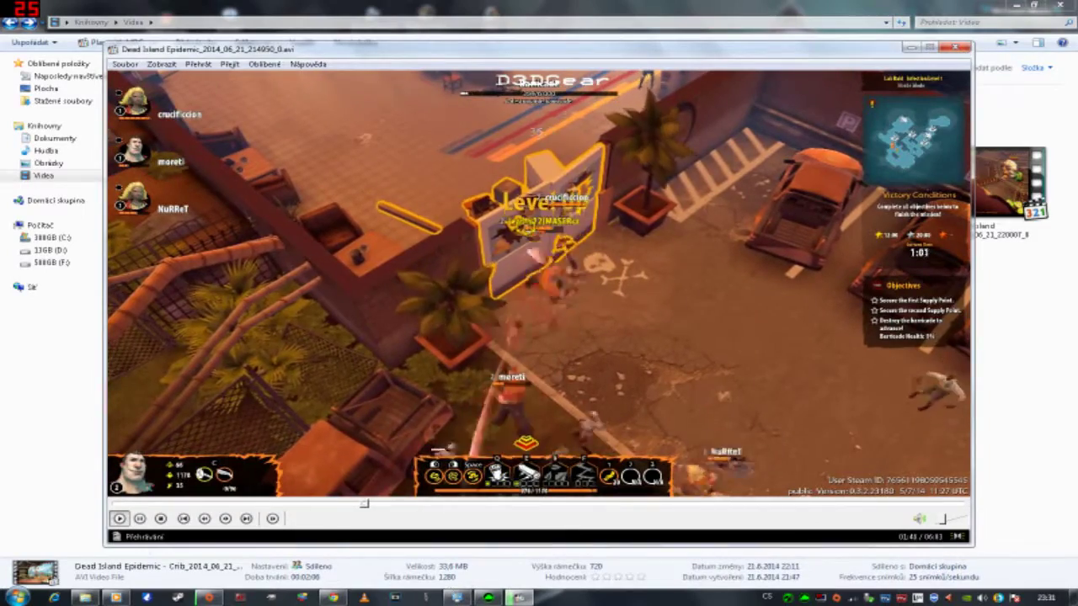
double_click(742, 50)
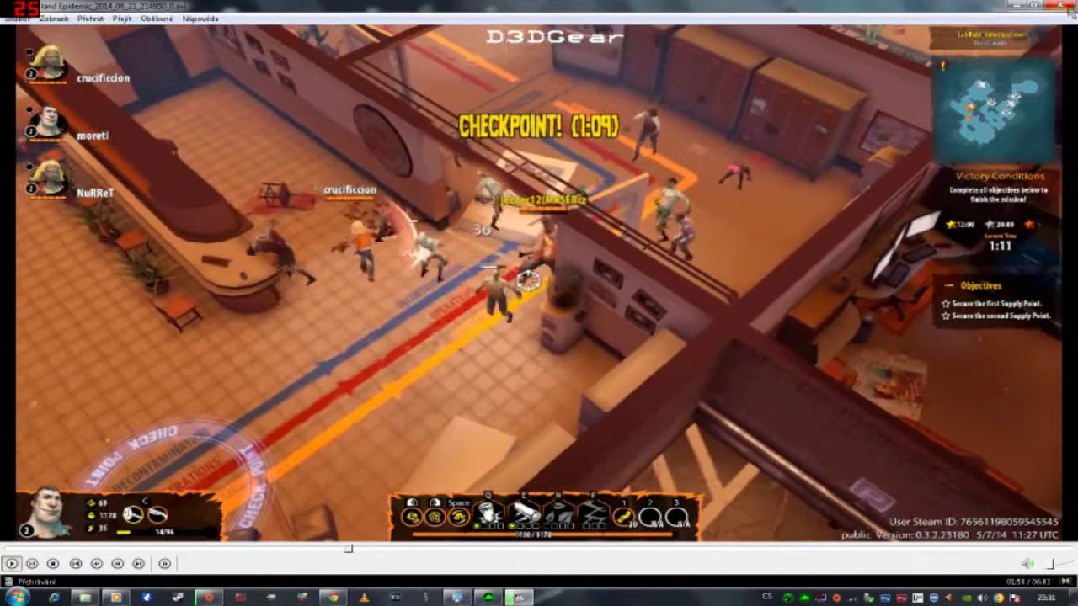
click(1067, 7)
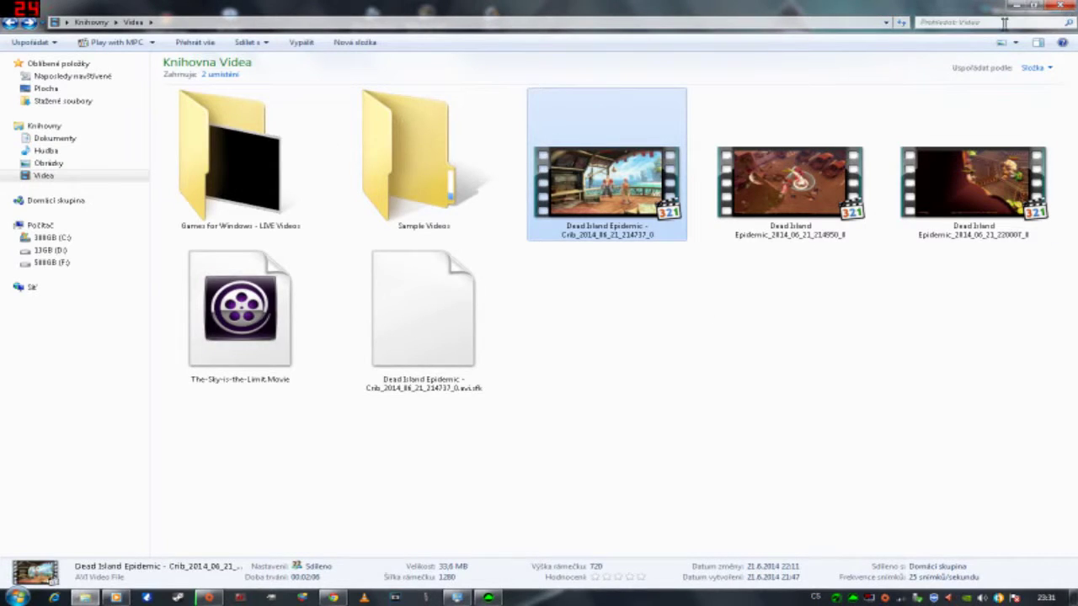
click(1053, 6)
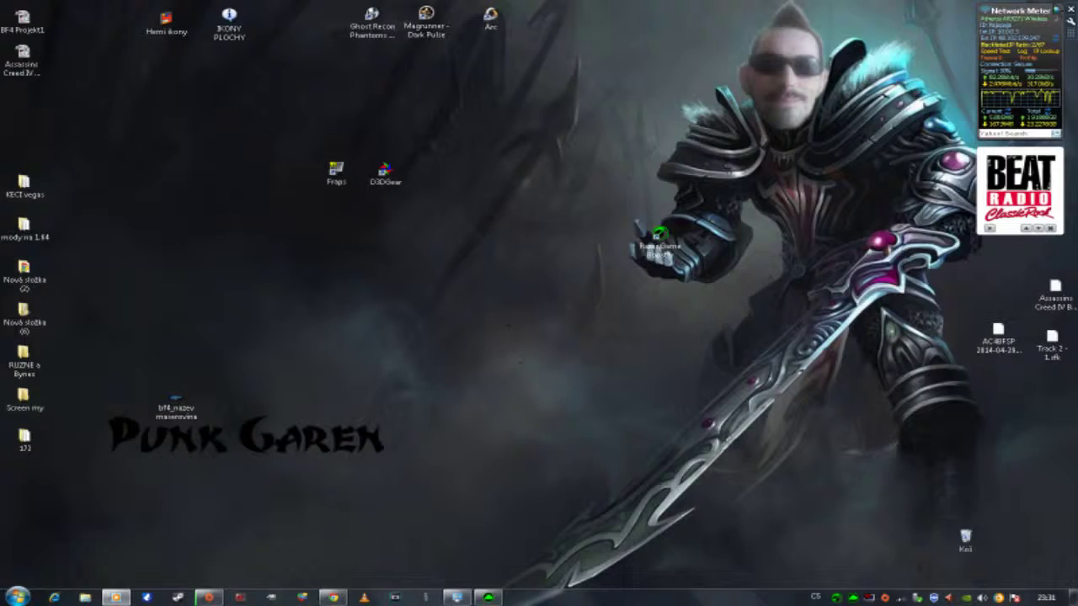
Switch to Chrome and look over the D3DGear home page, including its recording, streaming and screen capture descriptions.
click(334, 598)
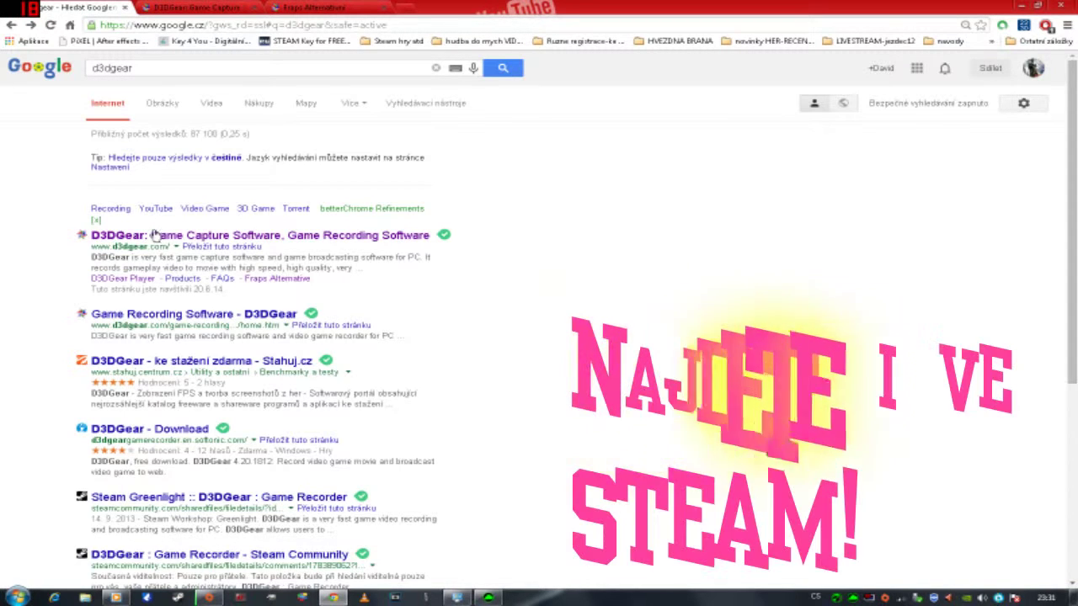
click(198, 8)
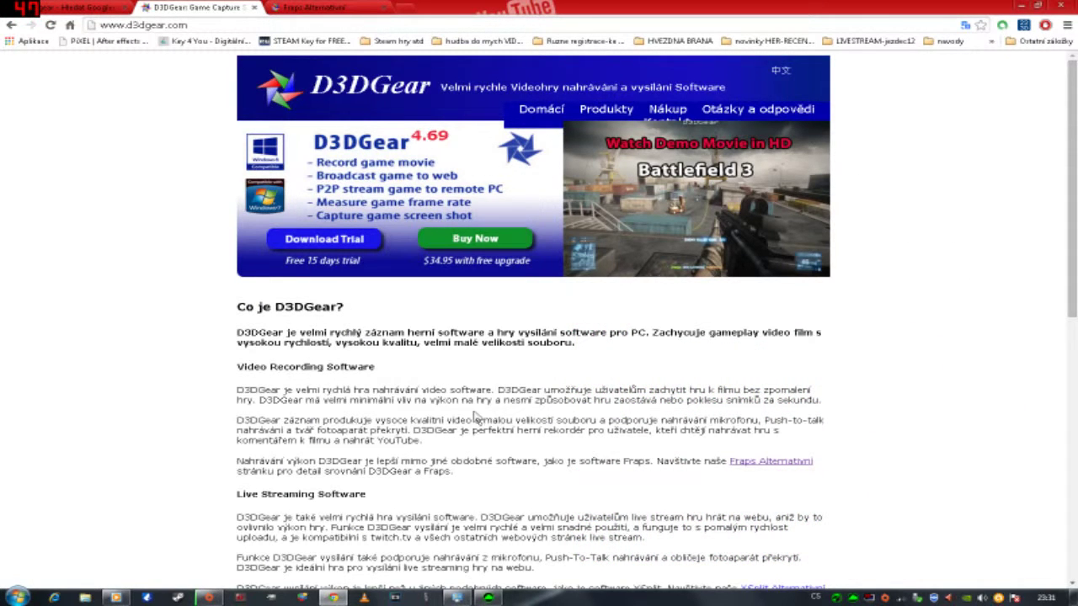
drag(1072, 252, 1073, 337)
mouse_move(762, 419)
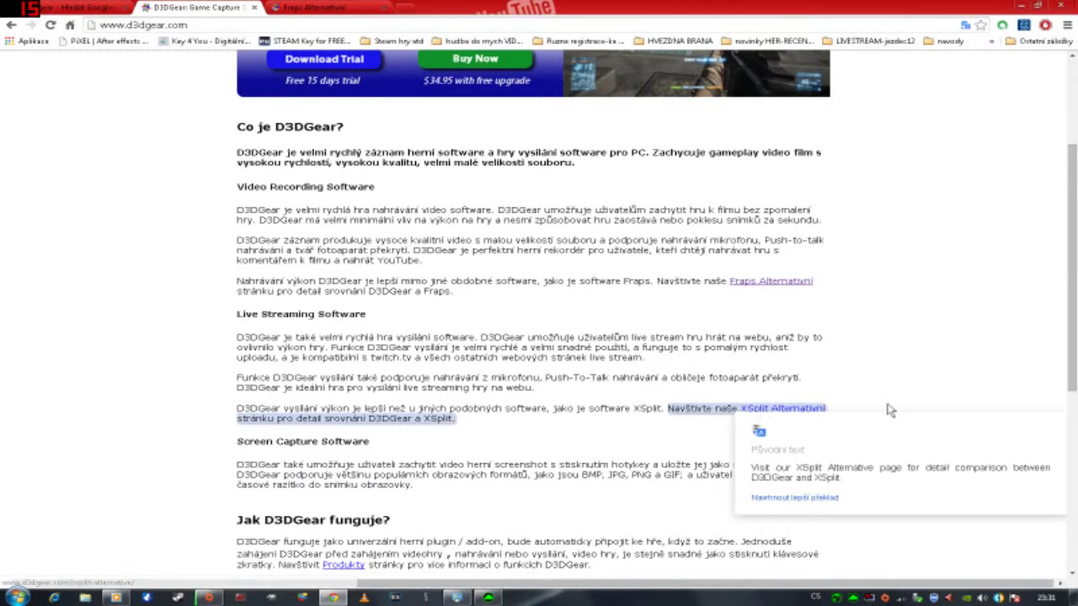
drag(1072, 341, 1031, 231)
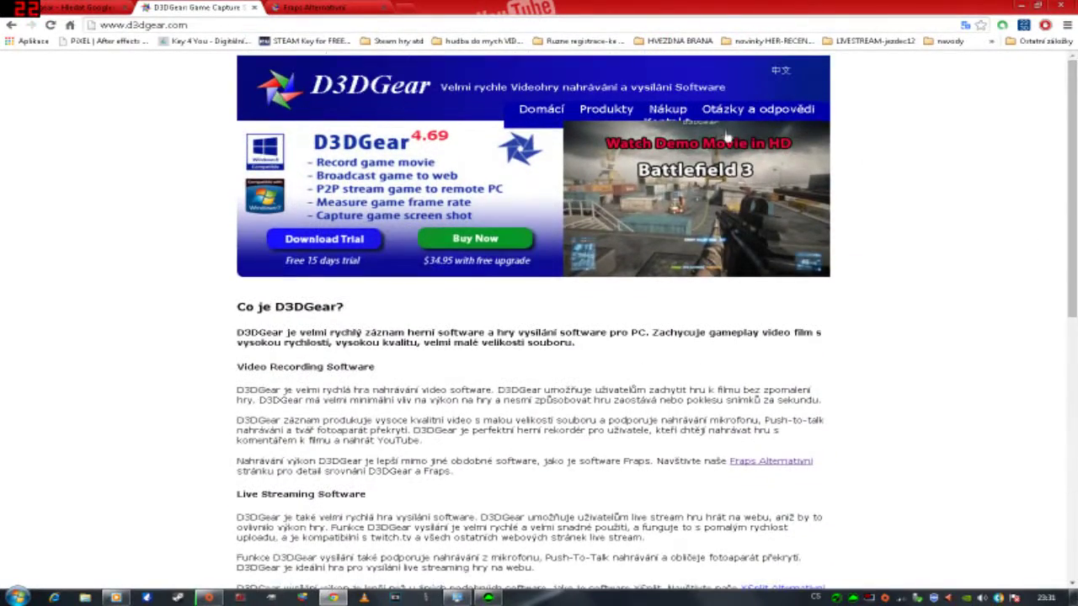
Read the D3DGear and Fraps comparison table on the Fraps Alternative page, highlighting MP3 in the audio recording row.
click(304, 8)
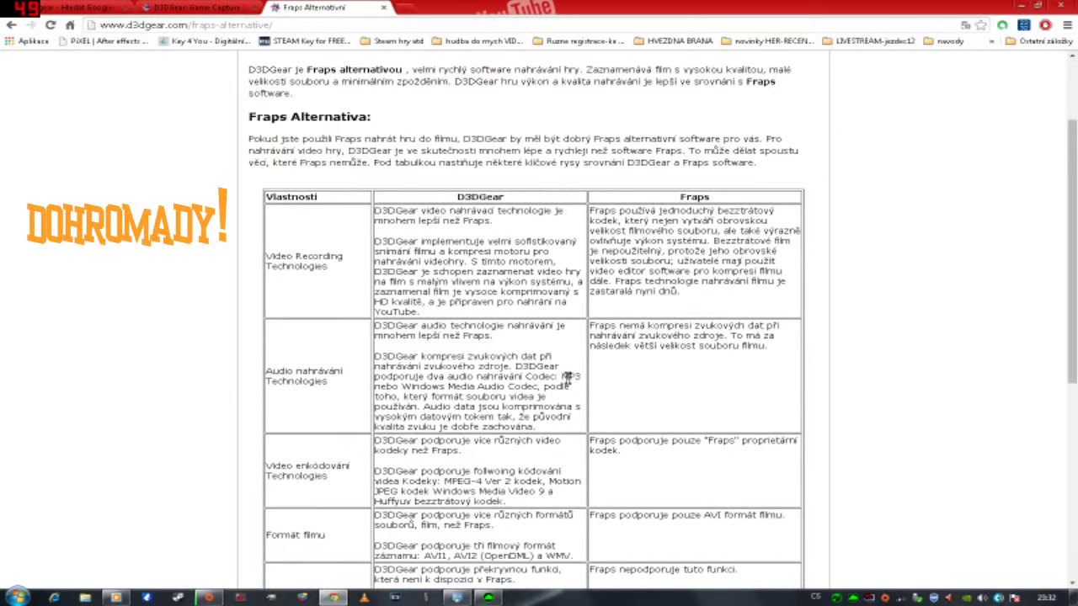
drag(581, 376, 589, 385)
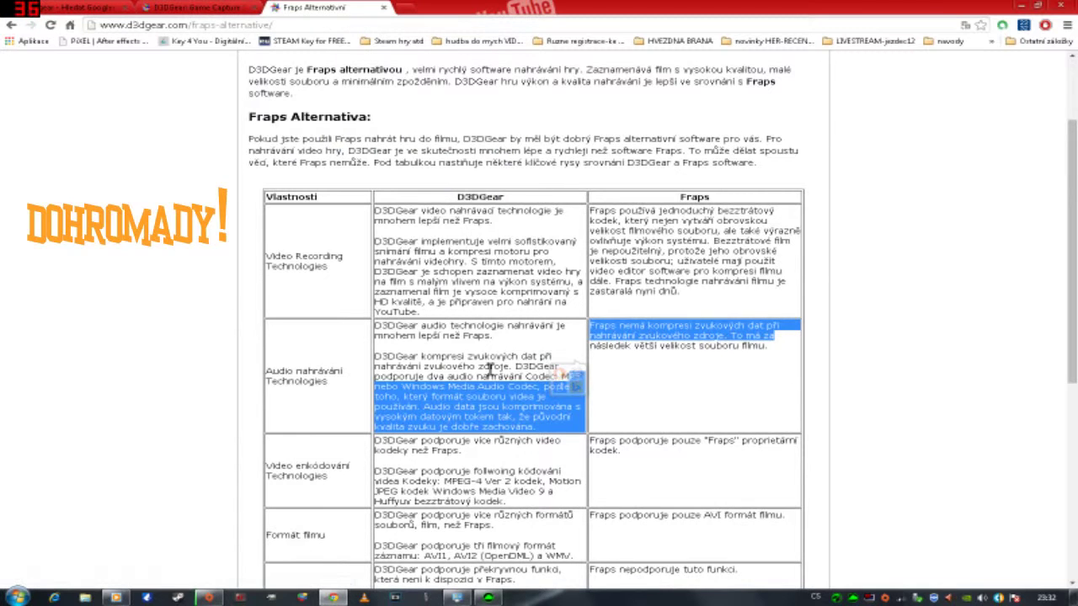
click(541, 362)
drag(484, 356, 490, 356)
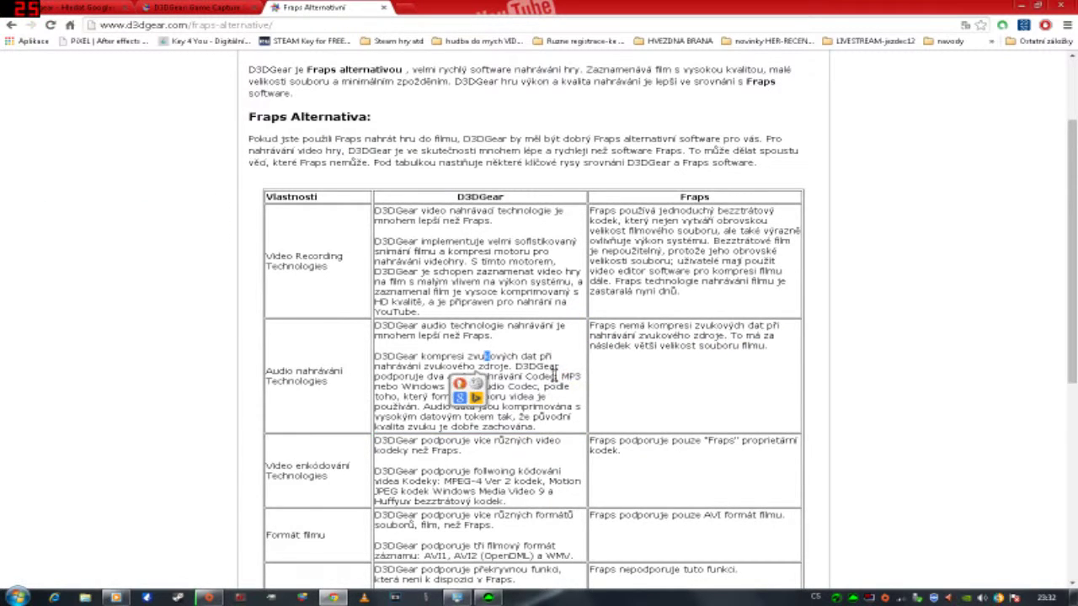
double_click(569, 376)
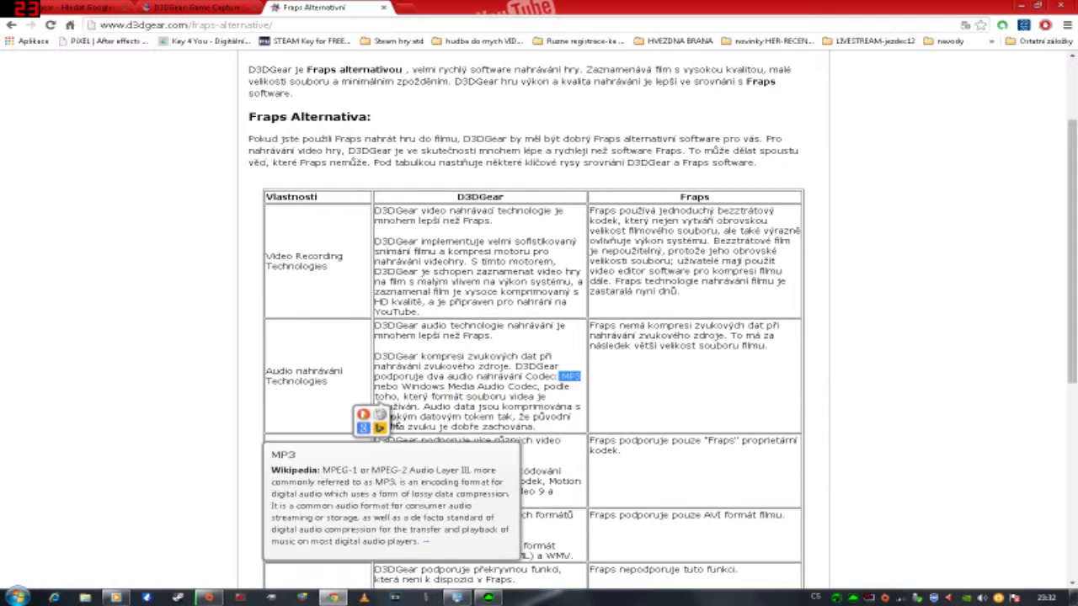
scroll(1073, 250, down, 1)
scroll(1074, 250, down, 2)
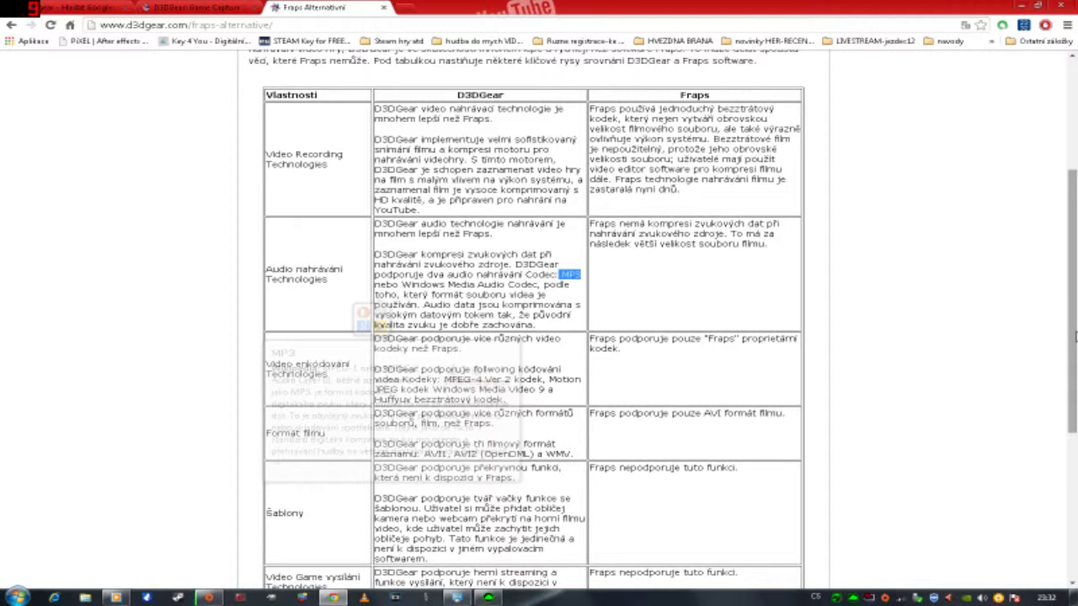
Reopen the Videos library, check the file details of the Dead Island Epidemic - Crib recording, and close the window.
click(85, 598)
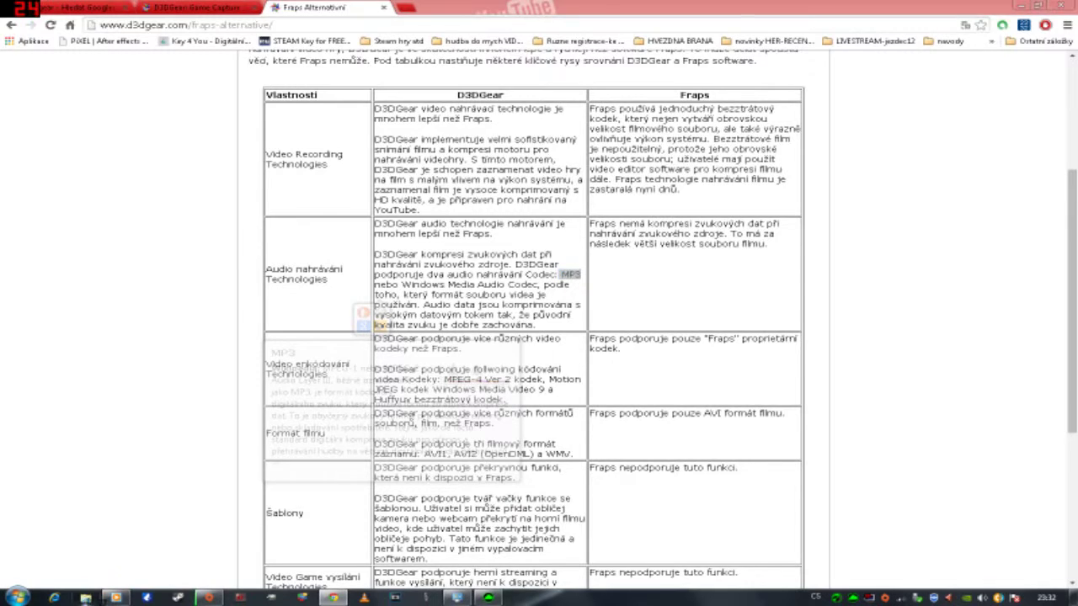
click(42, 176)
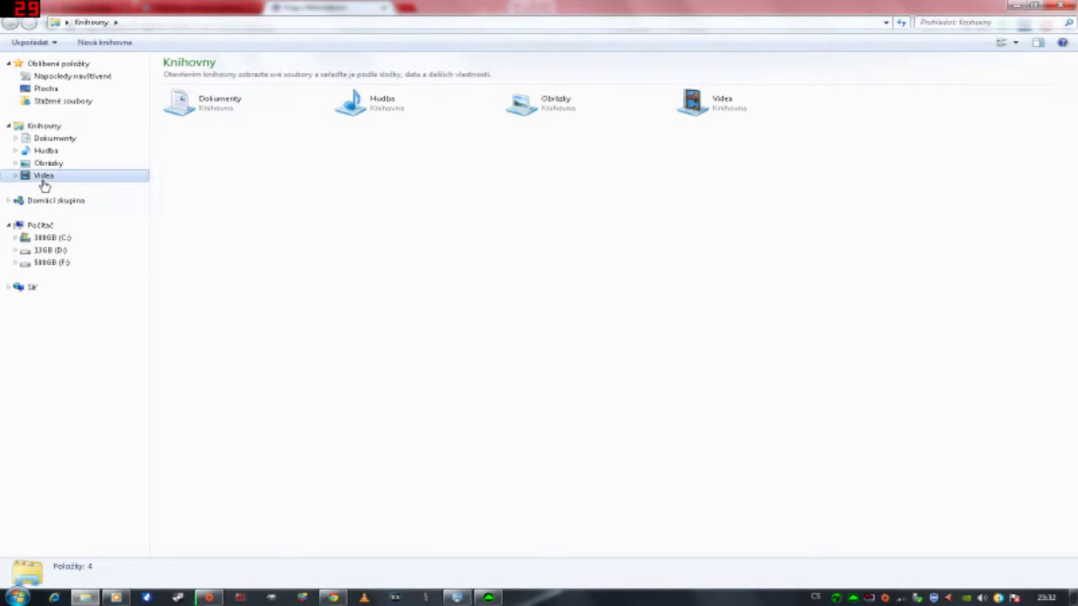
click(607, 212)
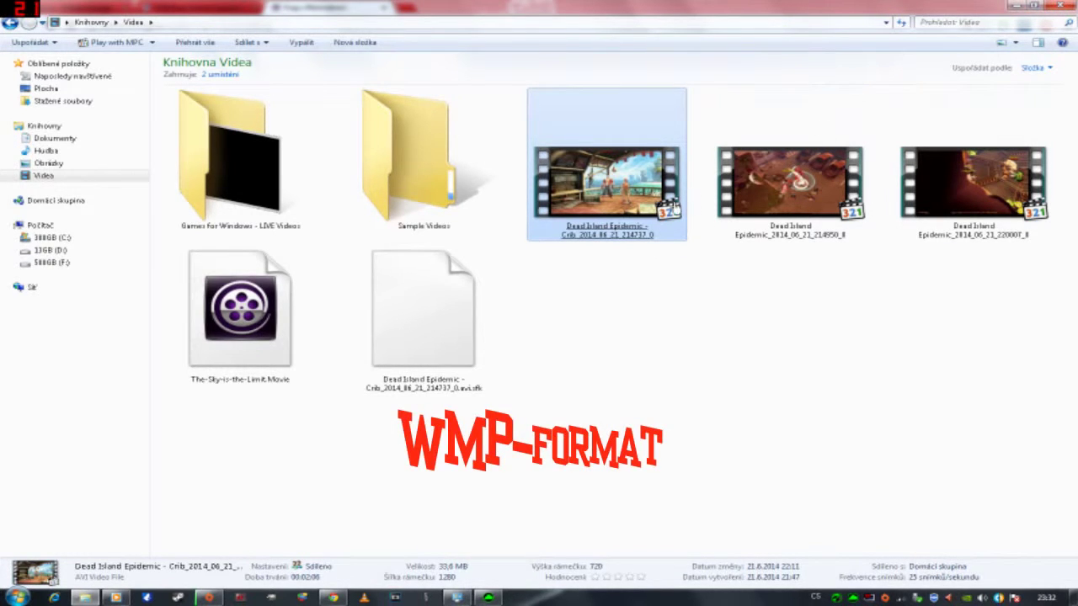
click(1063, 7)
Review the rest of the comparison table and the D3DGear user comments, and close the browser.
scroll(1052, 498, down, 4)
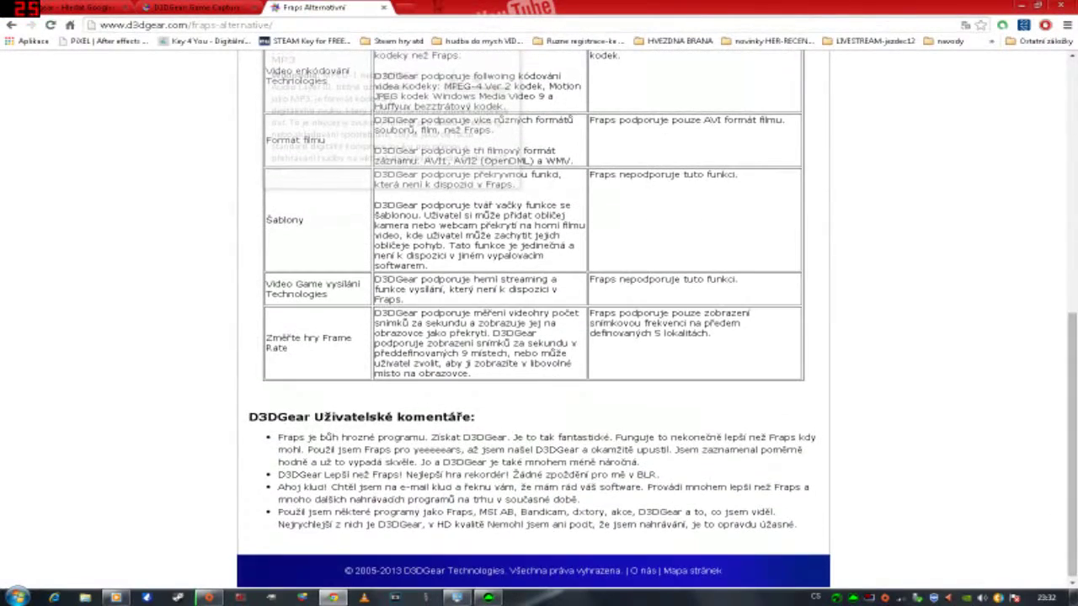
click(1062, 7)
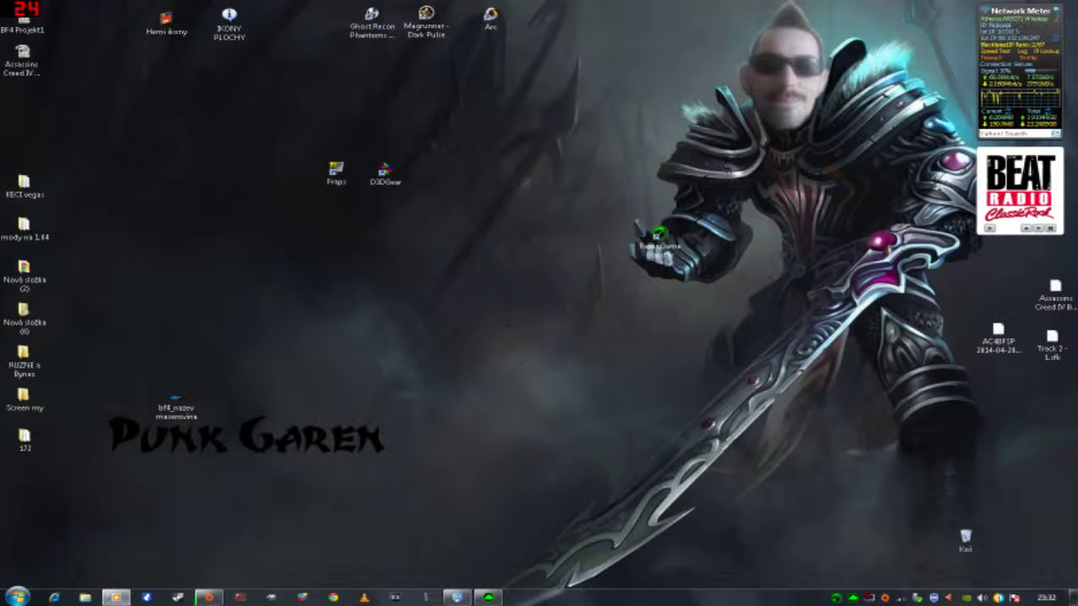
Launch D3DGear from the desktop and show its FPS settings.
click(385, 175)
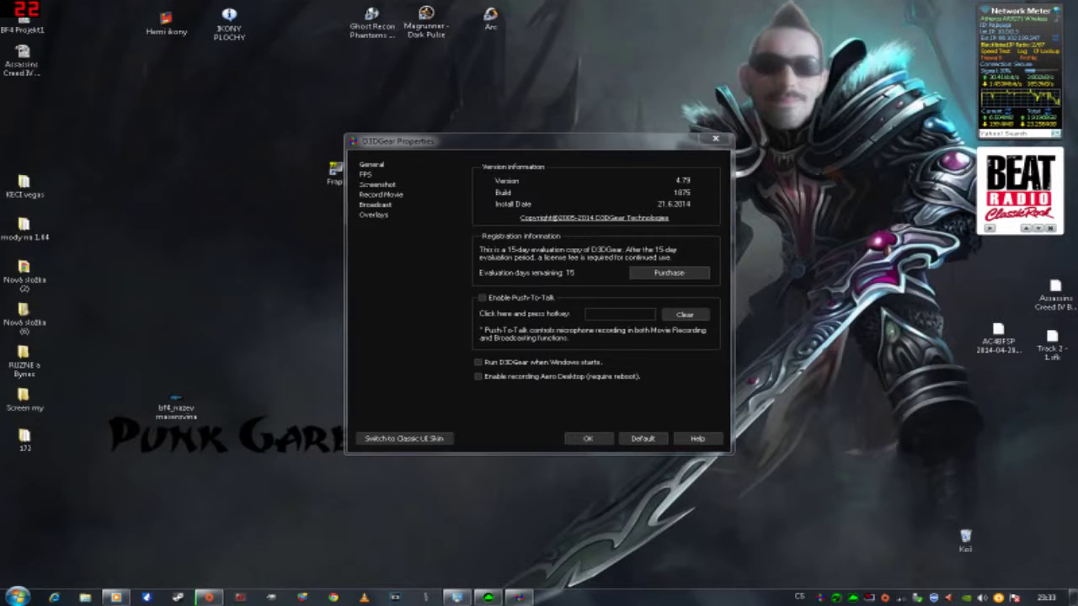
click(365, 174)
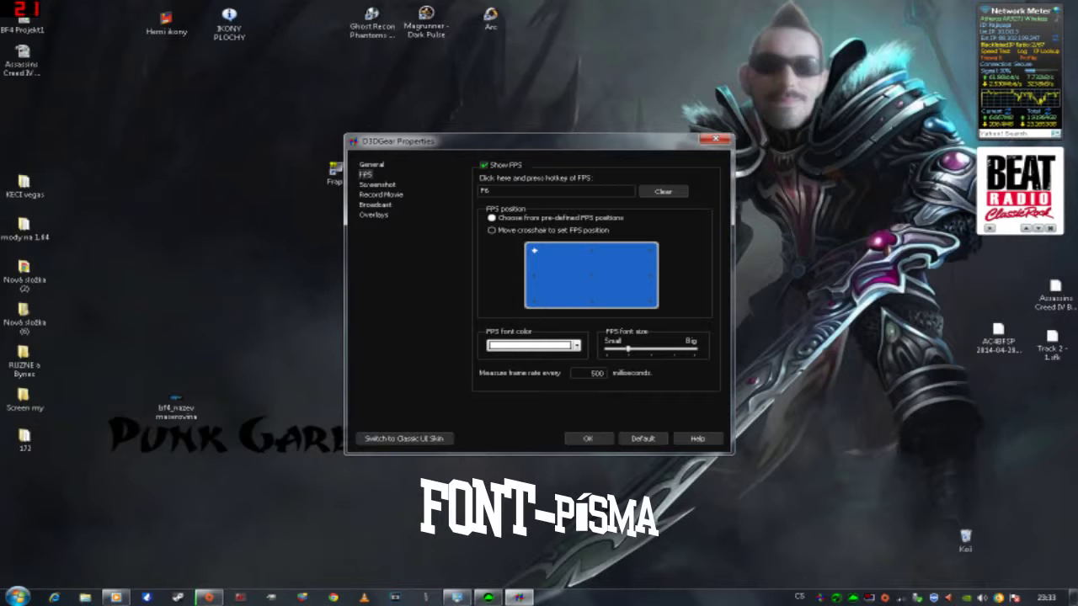
Show the screenshot settings, highlighting the save folder and the F7 hotkey and listing the available screenshot formats.
click(376, 185)
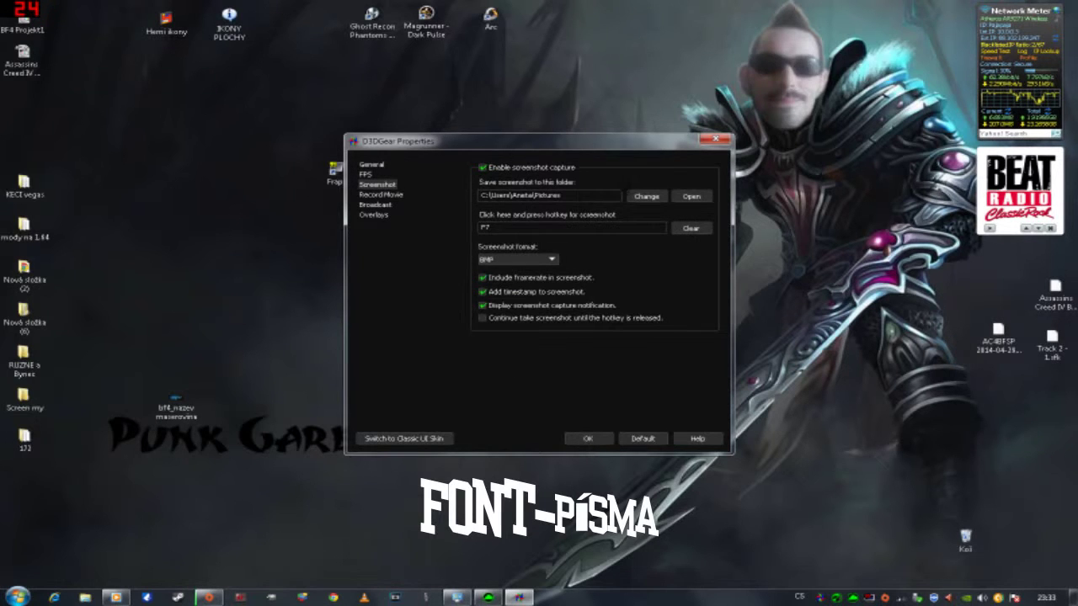
click(594, 196)
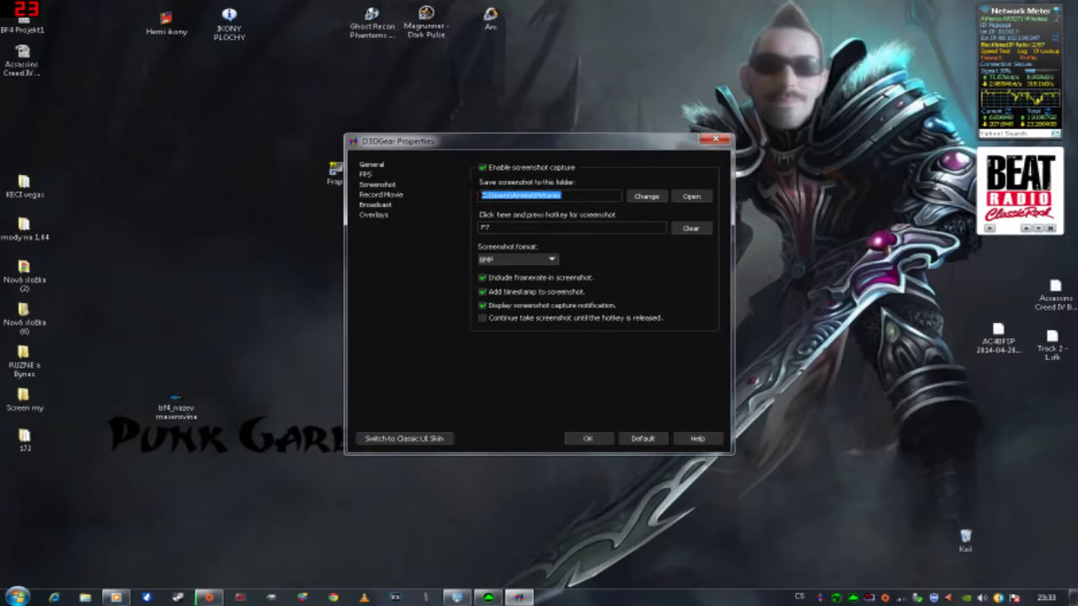
click(580, 229)
key(F7)
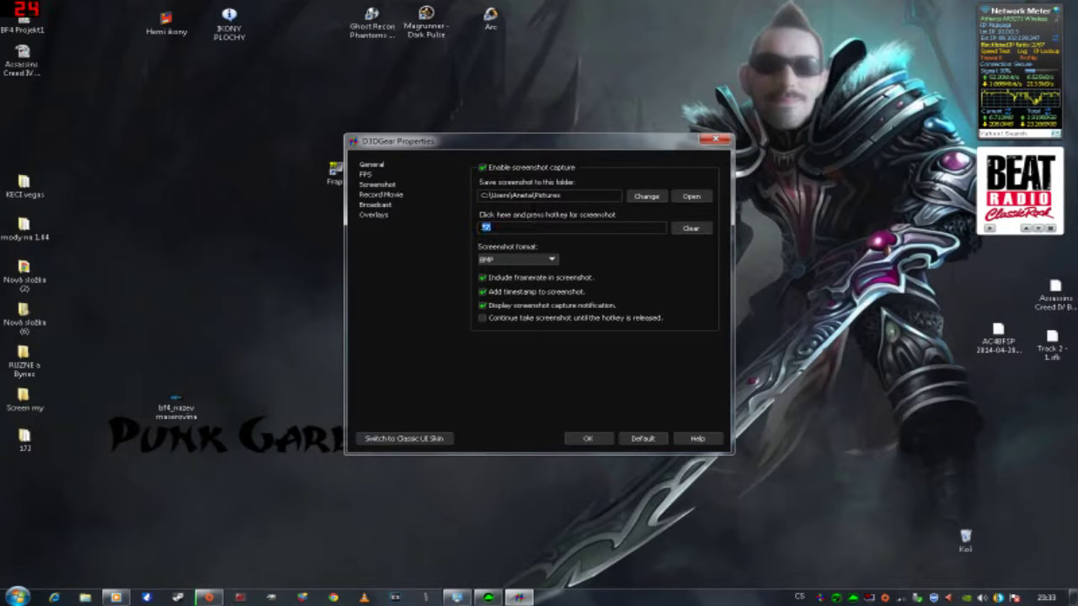
click(547, 260)
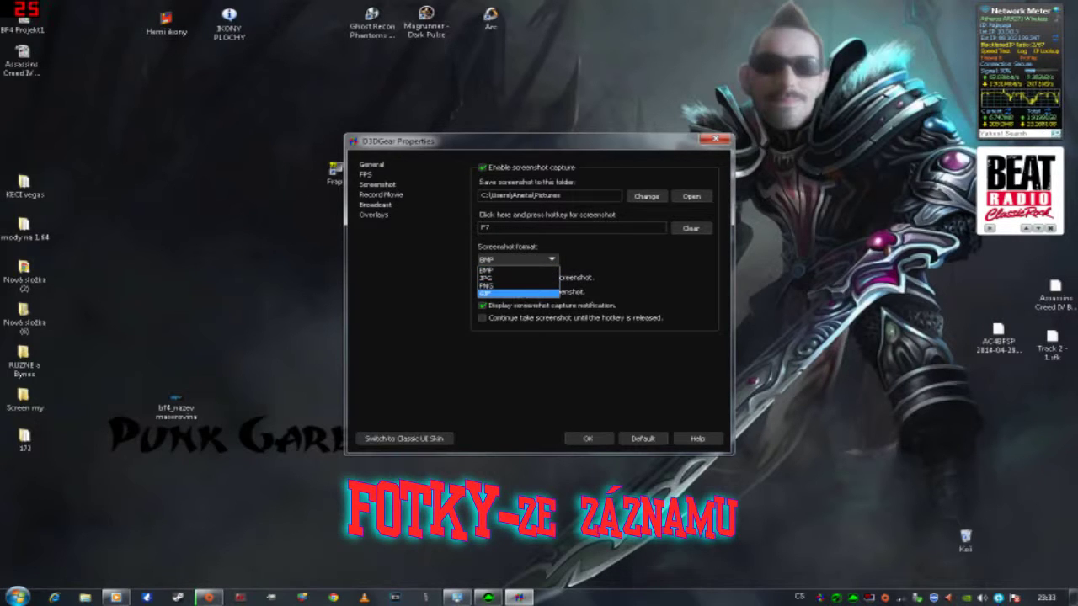
key(Escape)
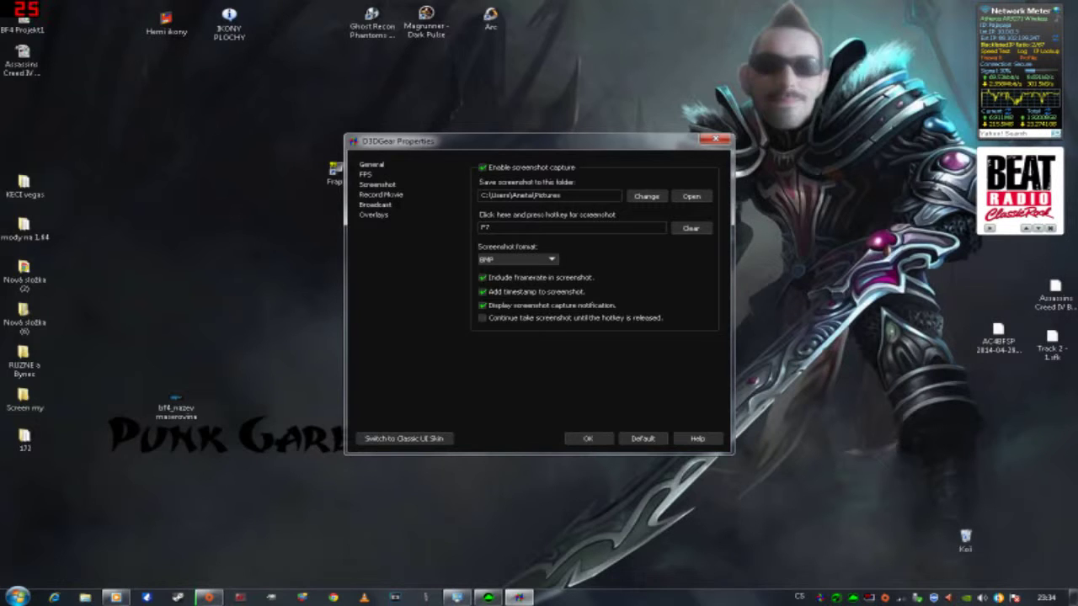
Show the movie recording settings, highlighting the save folder path and the recording hotkey.
click(381, 194)
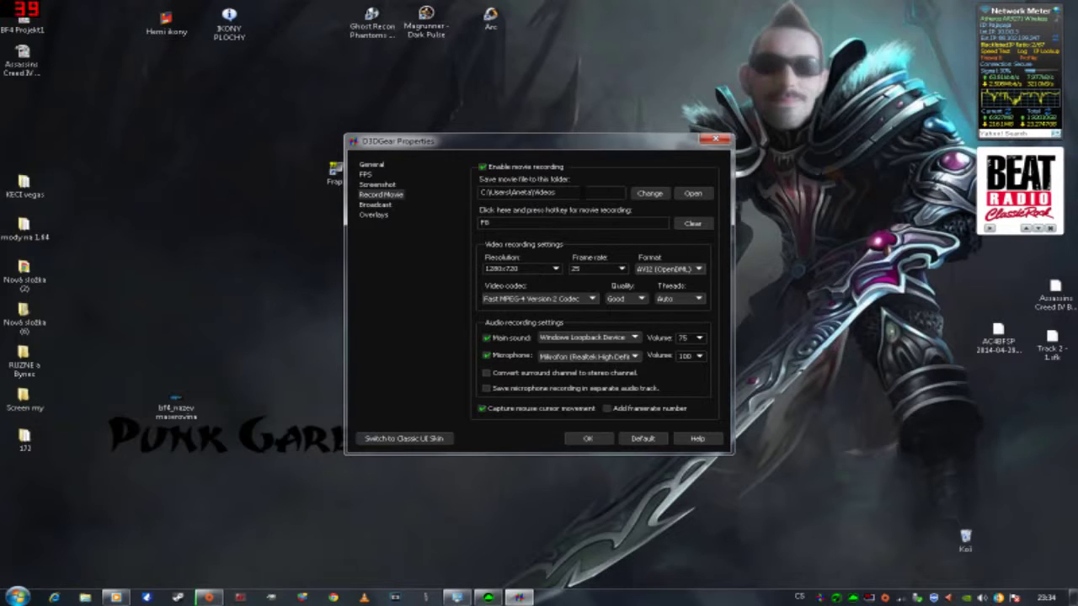
key(Tab)
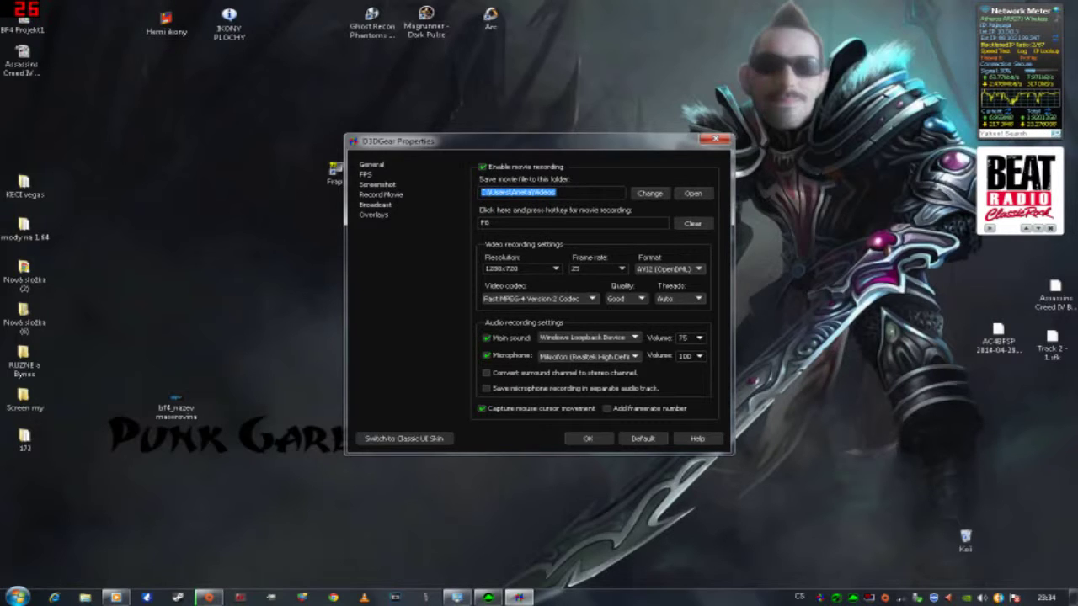
key(End)
key(ctrl+shift+Left)
key(shift+Home)
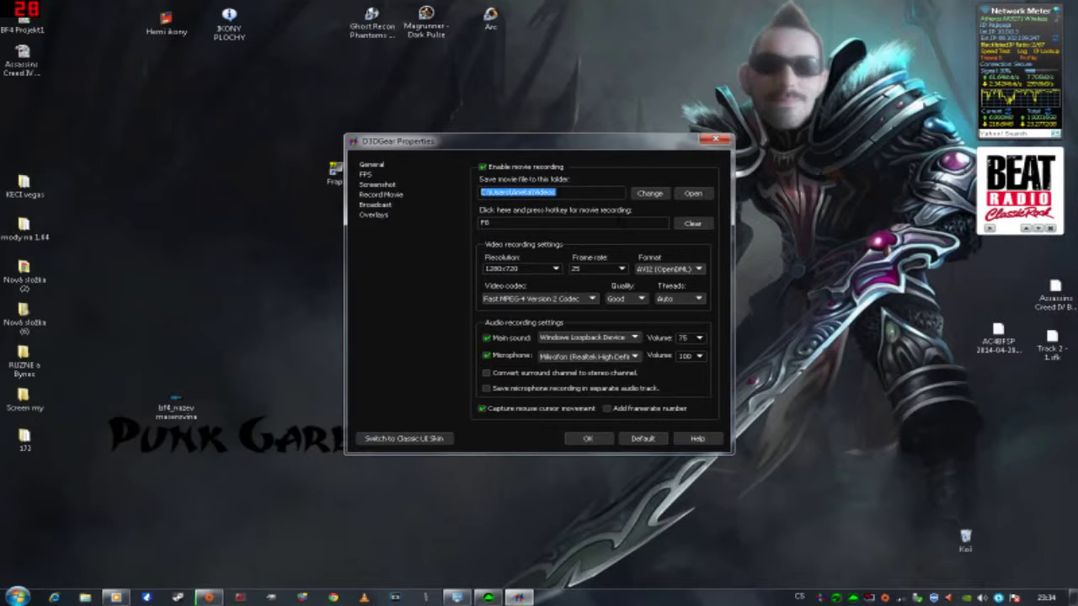
click(487, 222)
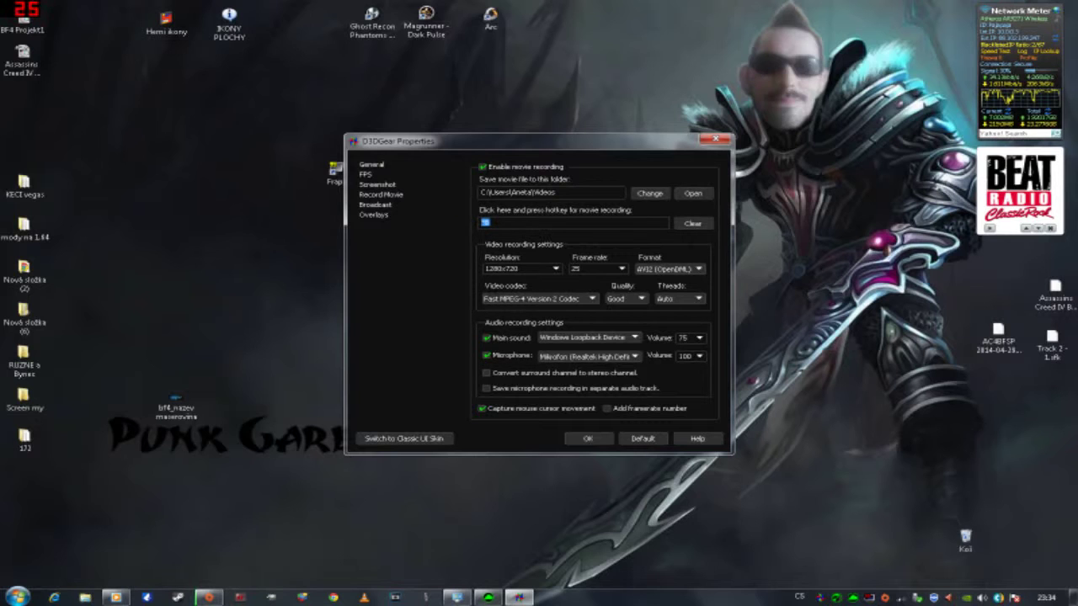
Show the movie resolution, format and frame rate choices, keeping AVI2 (OpenDML) as the format and 25 as the frame rate.
click(520, 269)
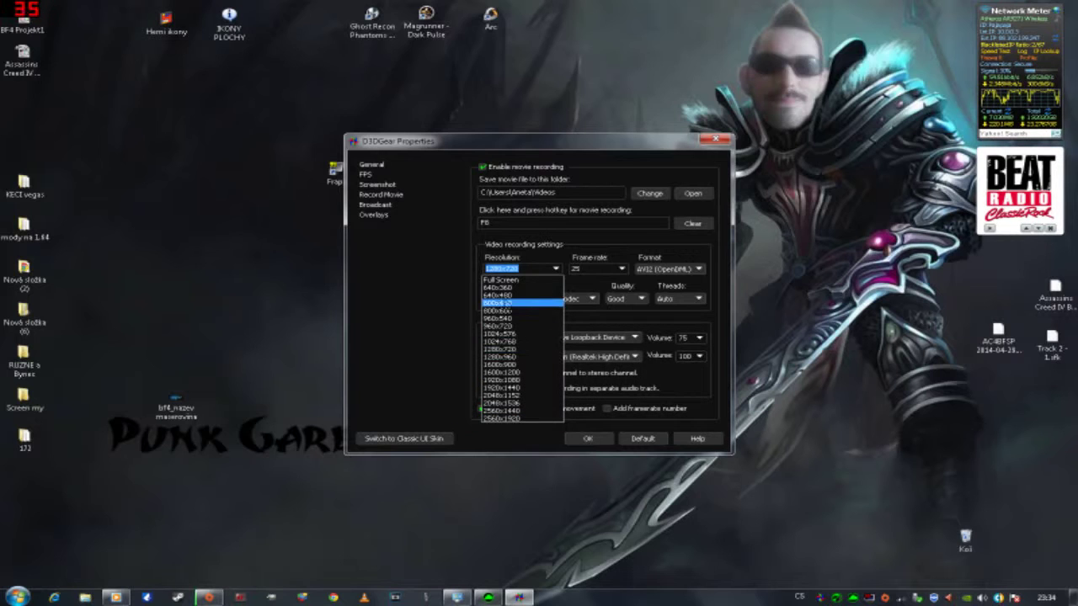
key(Escape)
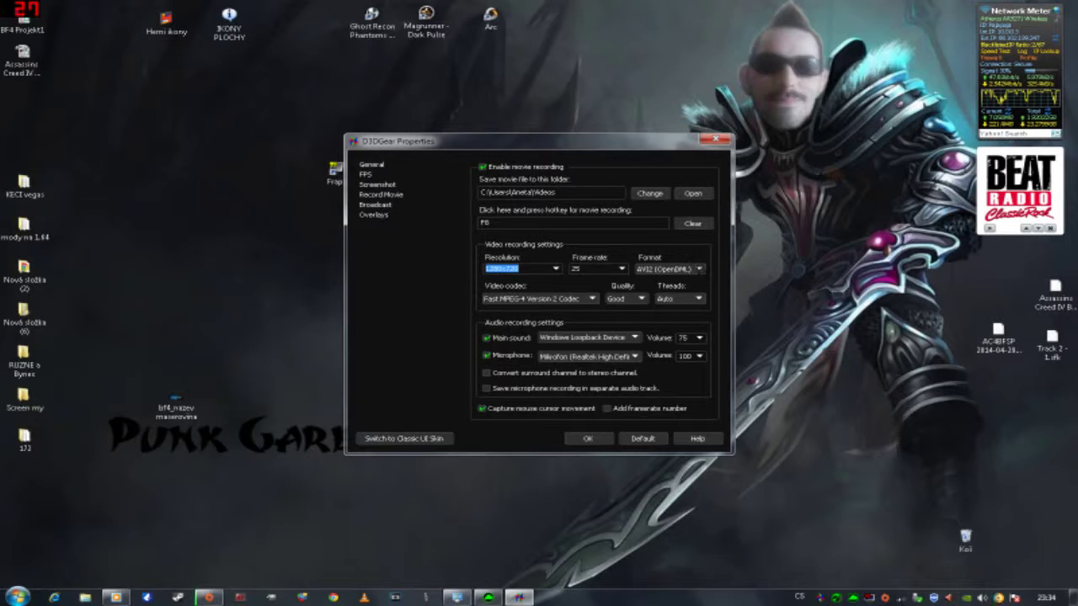
click(670, 269)
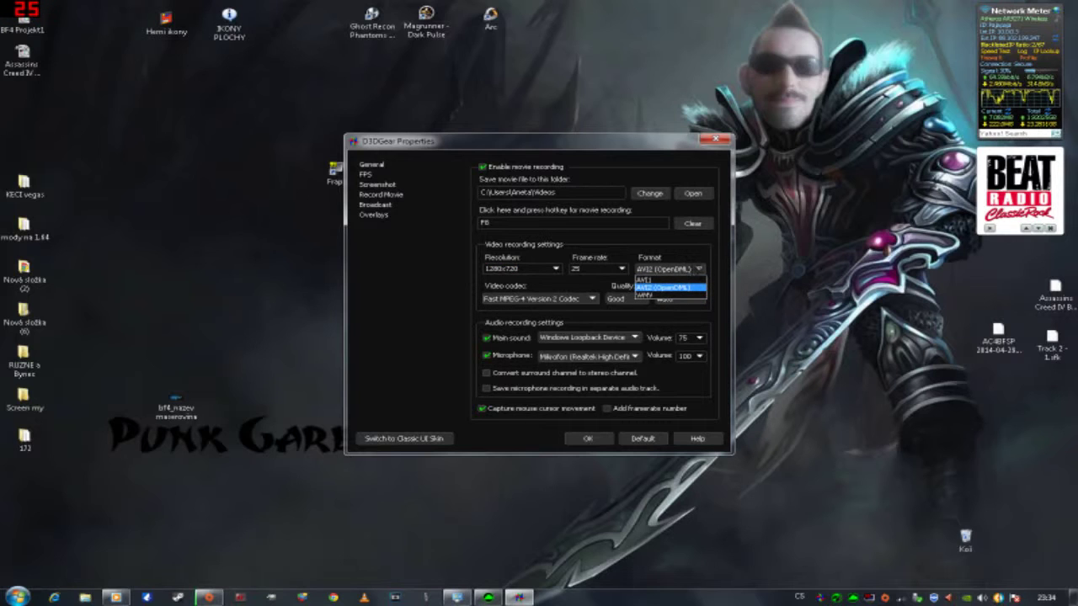
click(669, 287)
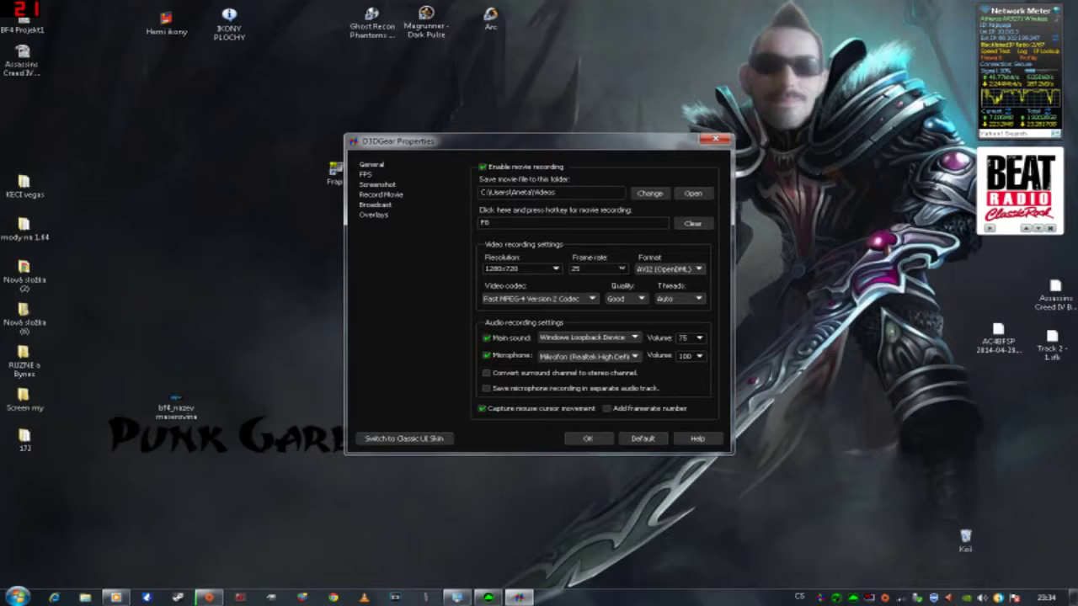
click(598, 269)
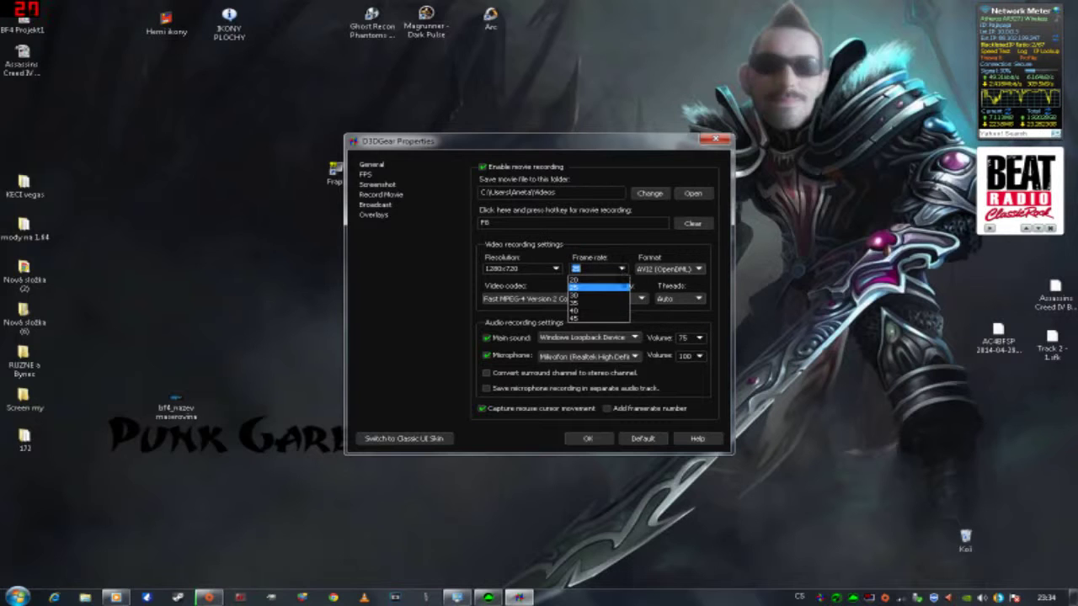
click(581, 287)
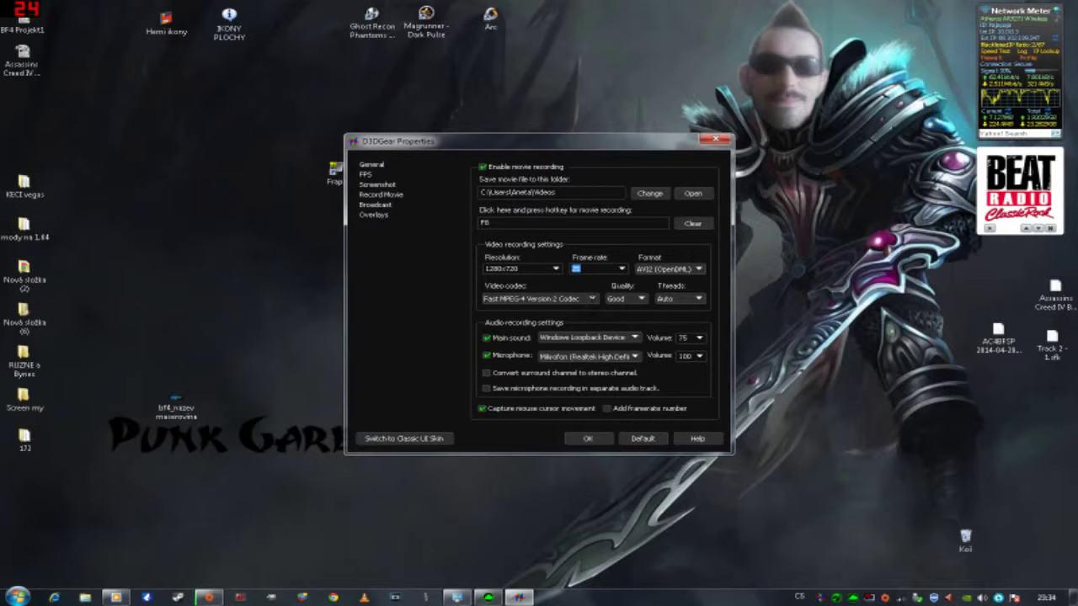
Show the video codec, quality and thread choices for movie recording, keeping Good quality and Auto threads.
click(592, 298)
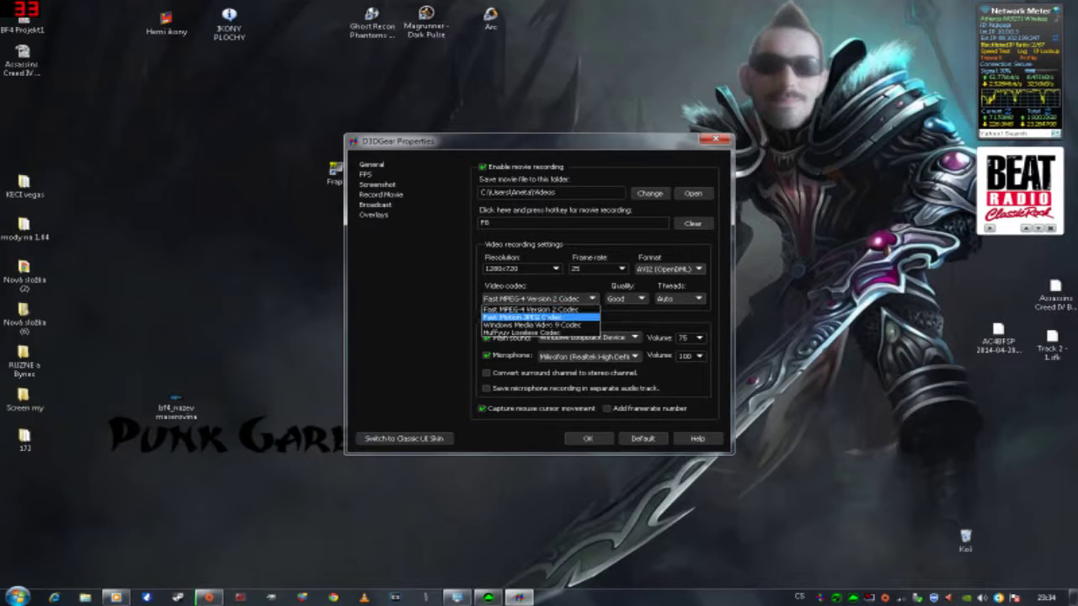
click(641, 298)
click(641, 299)
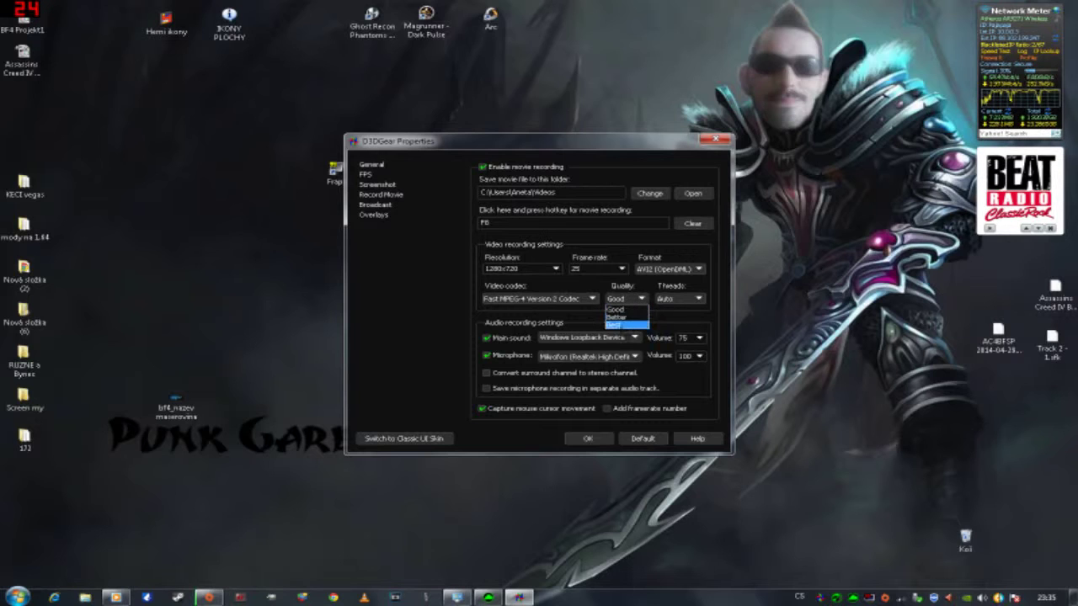
click(616, 310)
click(698, 299)
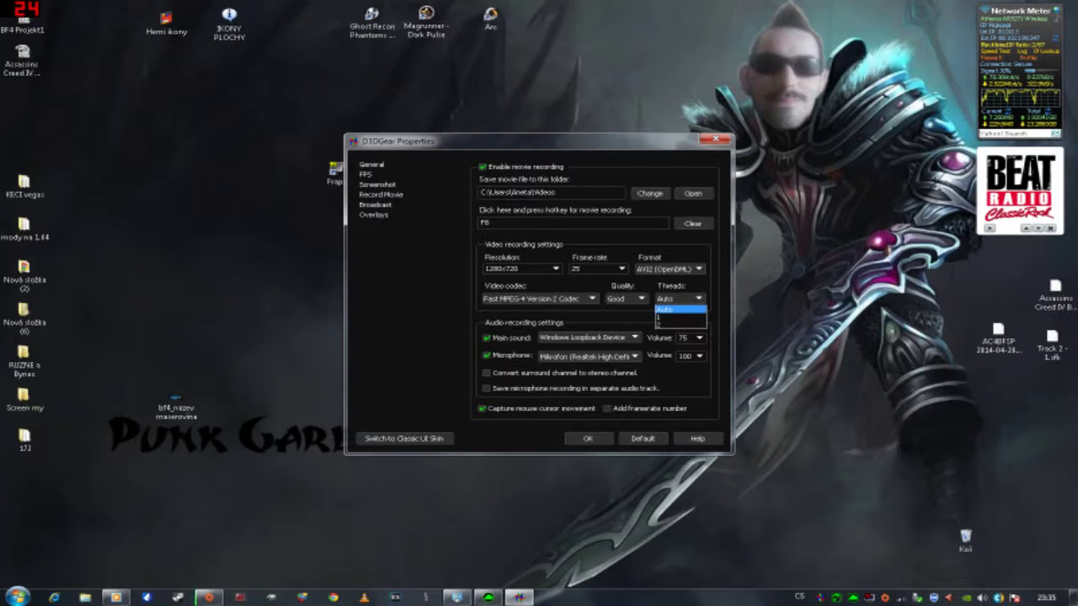
click(699, 308)
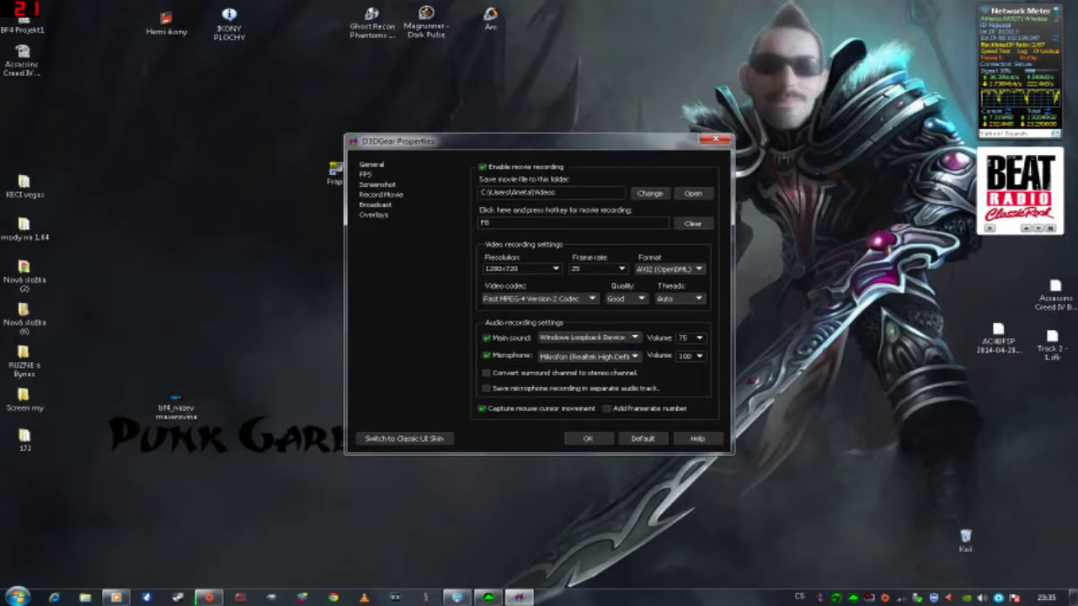
Show the main sound volume levels and microphone devices for recording, keeping the Realtek High Definition Audio microphone.
click(698, 337)
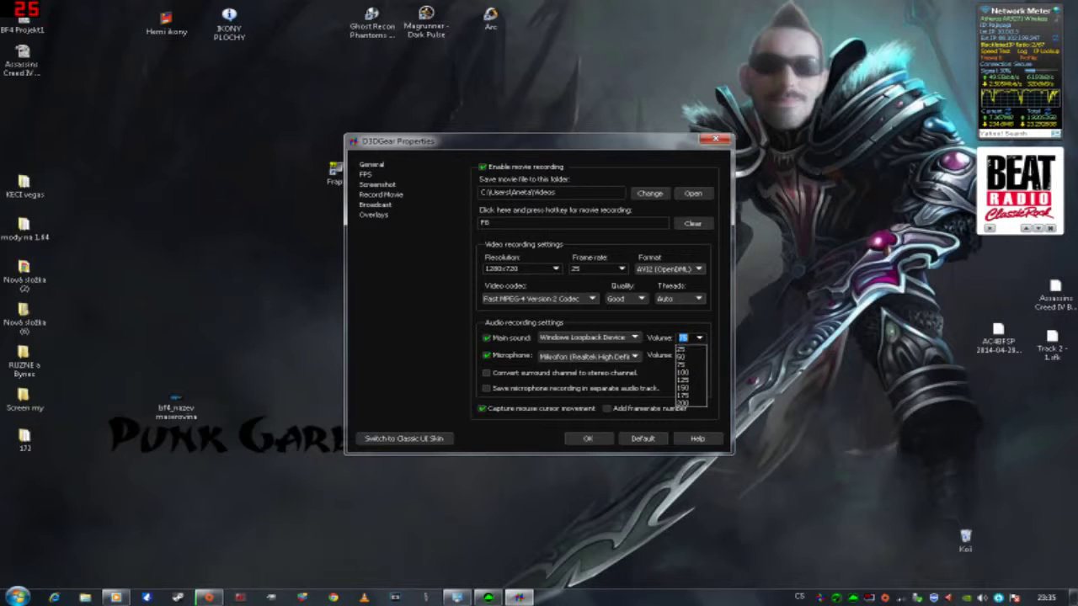
key(Escape)
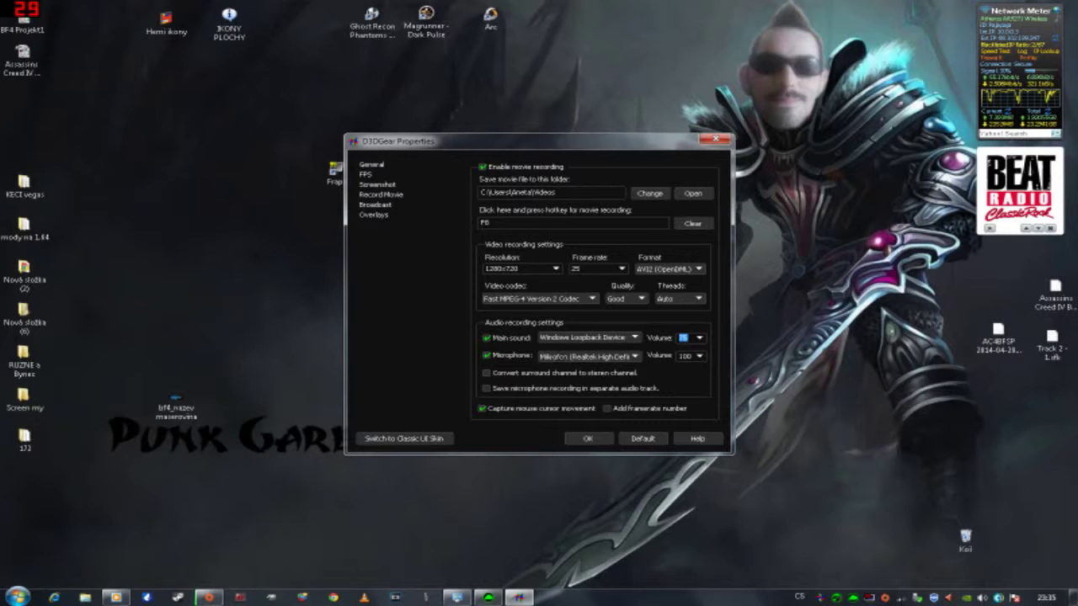
click(635, 356)
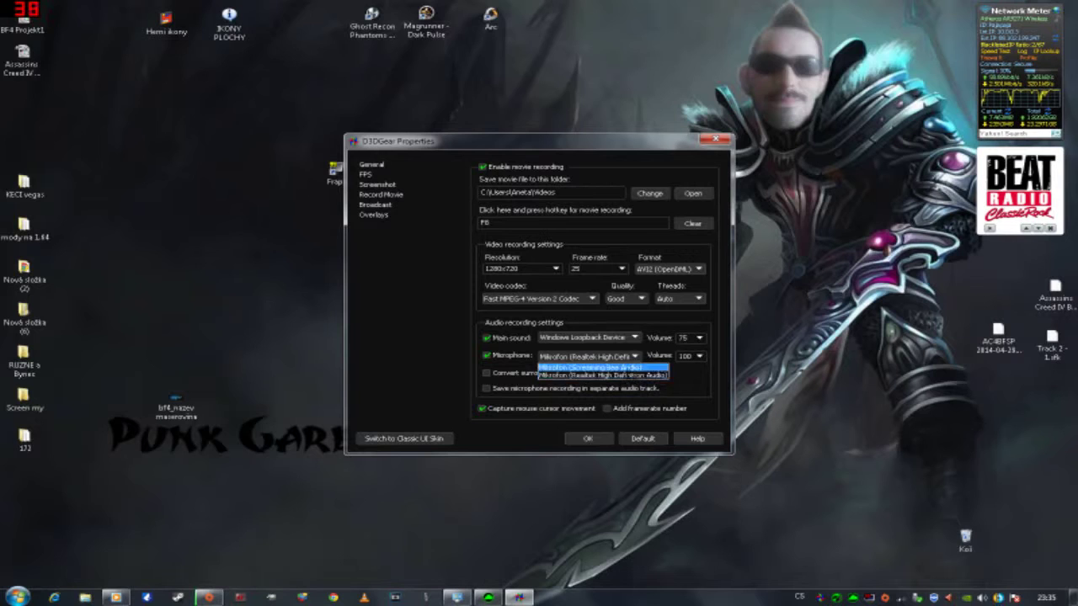
click(602, 375)
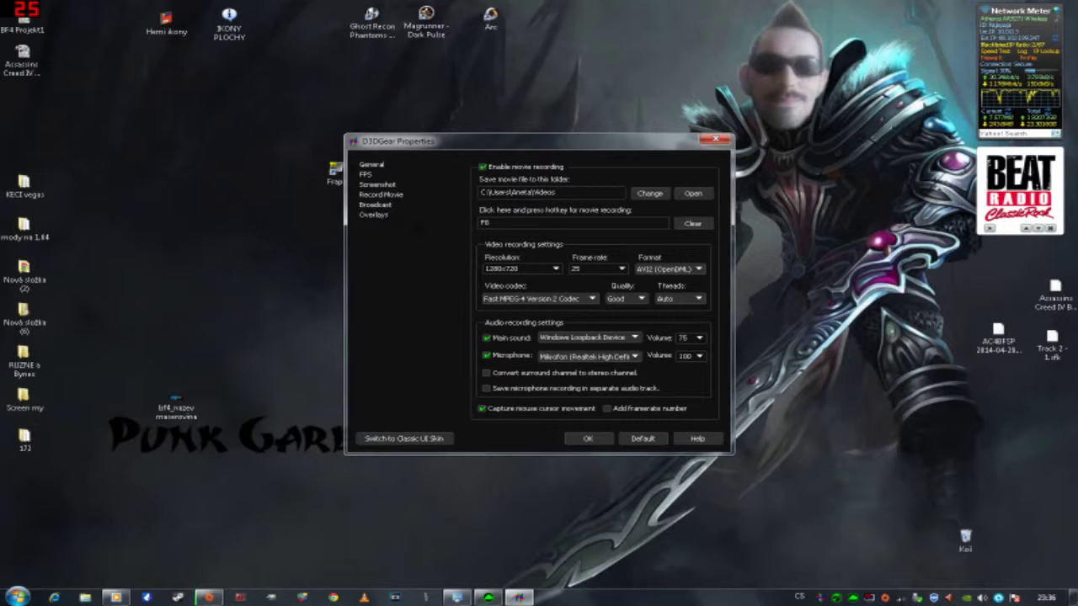
Show the broadcast settings with their microphone and game sound devices, keeping Windows Loopback Device, and go on to the overlay settings.
click(375, 205)
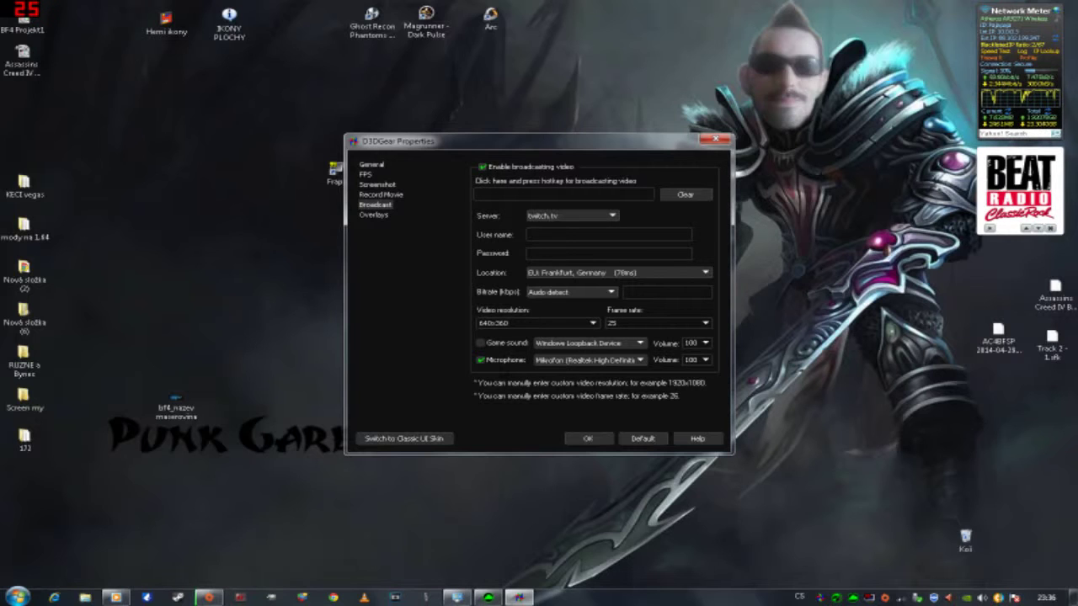
click(640, 360)
click(598, 379)
click(640, 360)
click(598, 379)
click(640, 343)
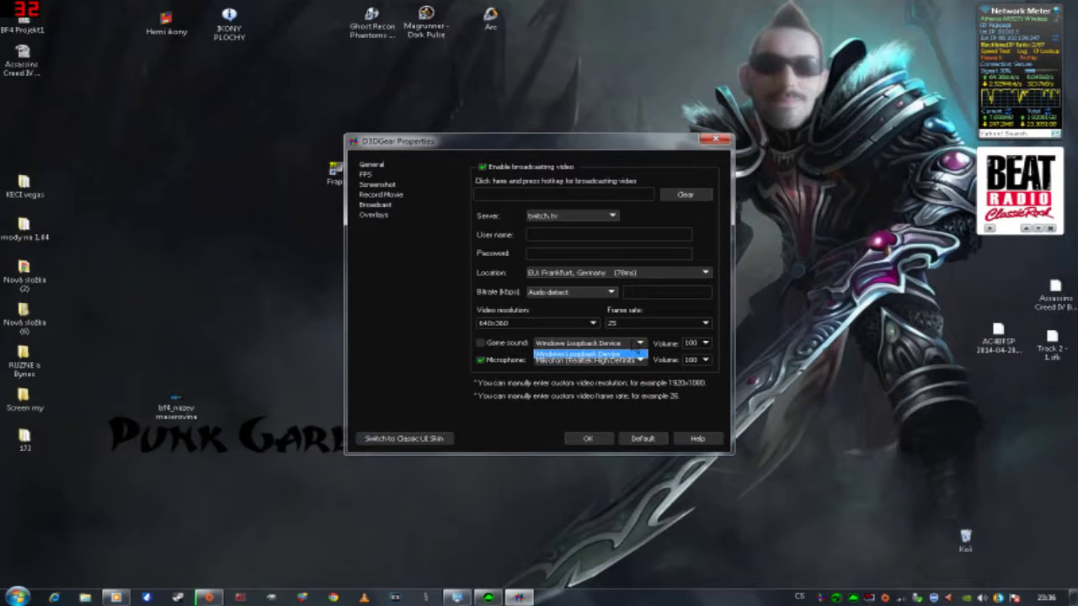
click(590, 354)
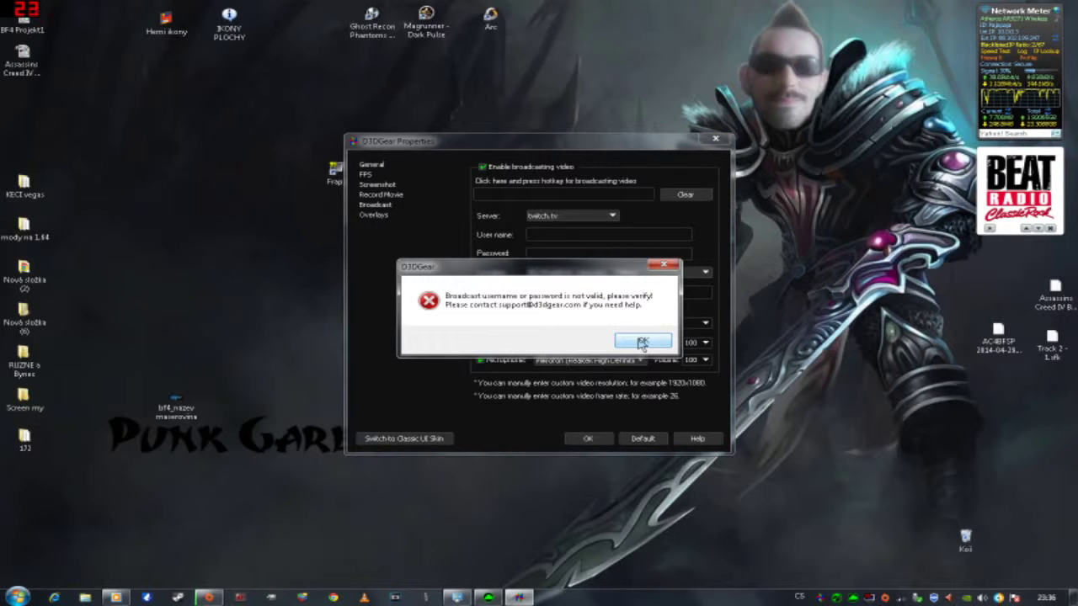
click(643, 342)
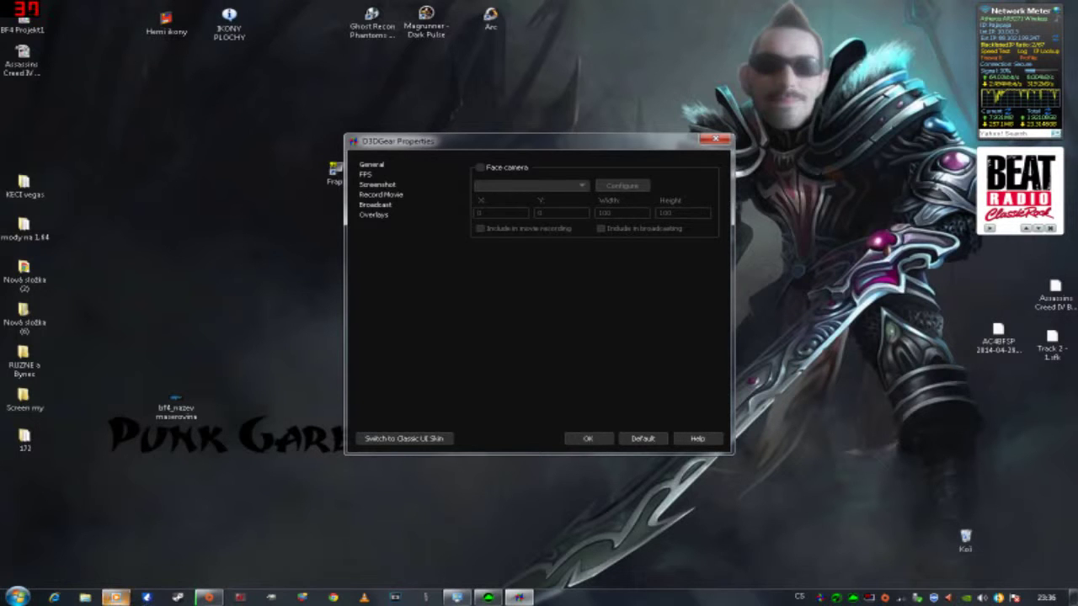
mouse_move(115, 597)
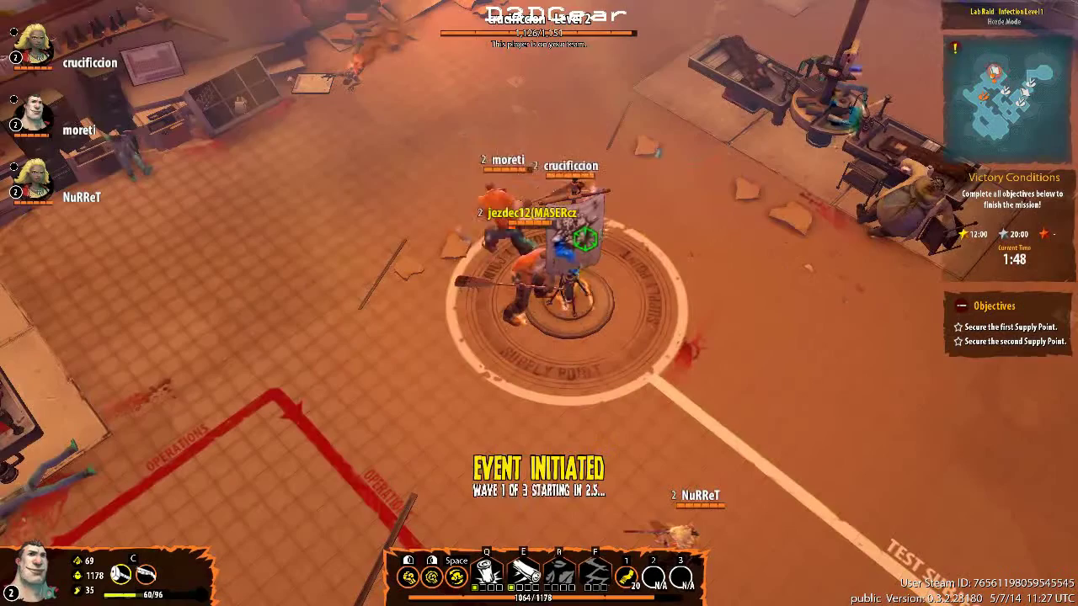
key(d+s)
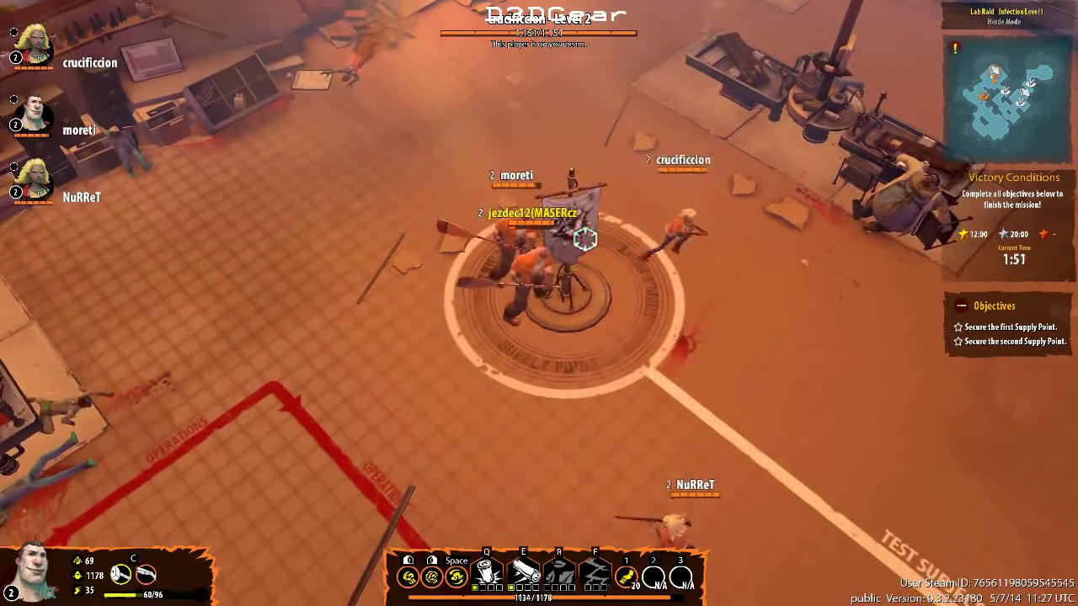
key(d+s)
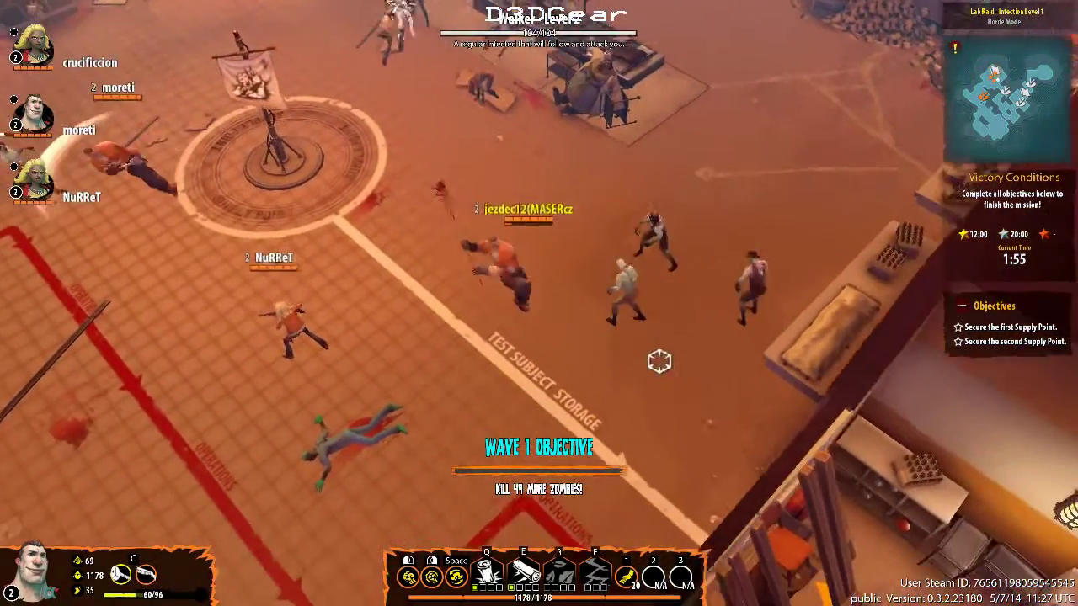
click(590, 270)
key(d)
click(590, 278)
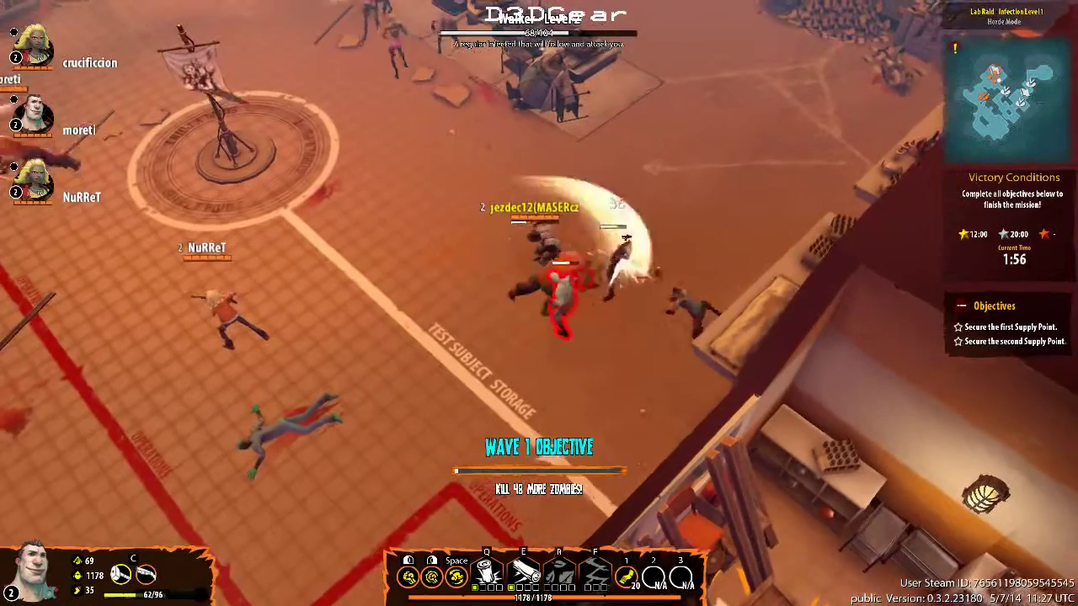
click(666, 289)
click(524, 291)
key(a+s)
click(524, 290)
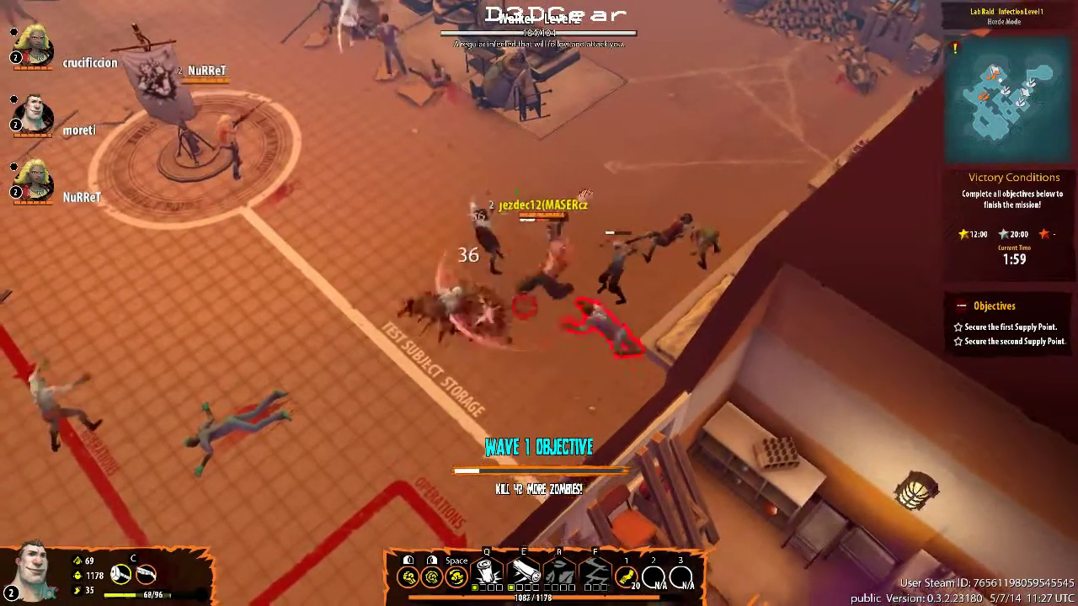
click(513, 379)
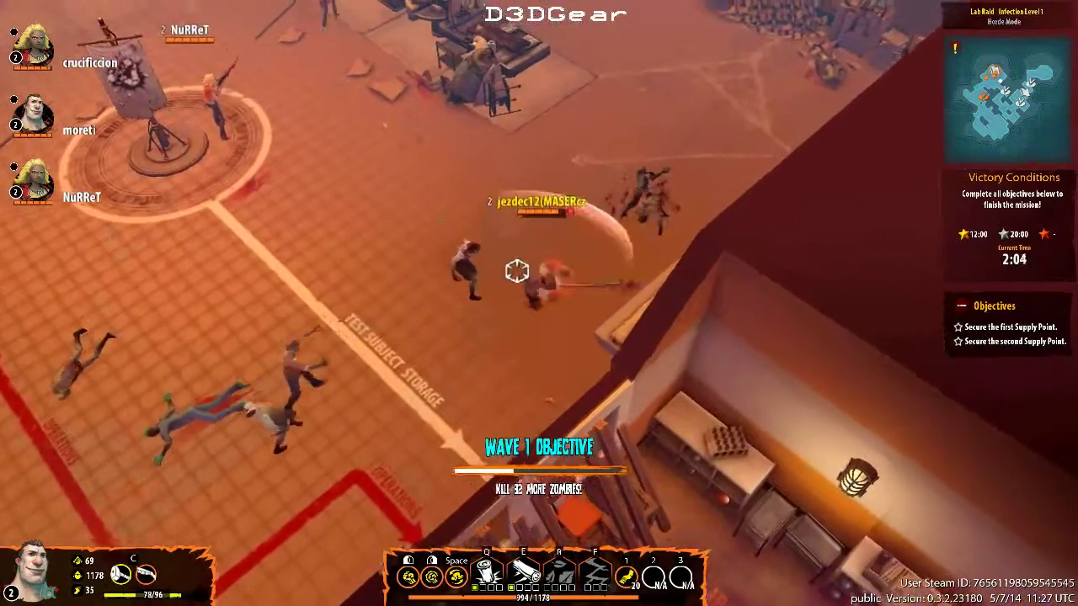
key(a+s)
click(516, 271)
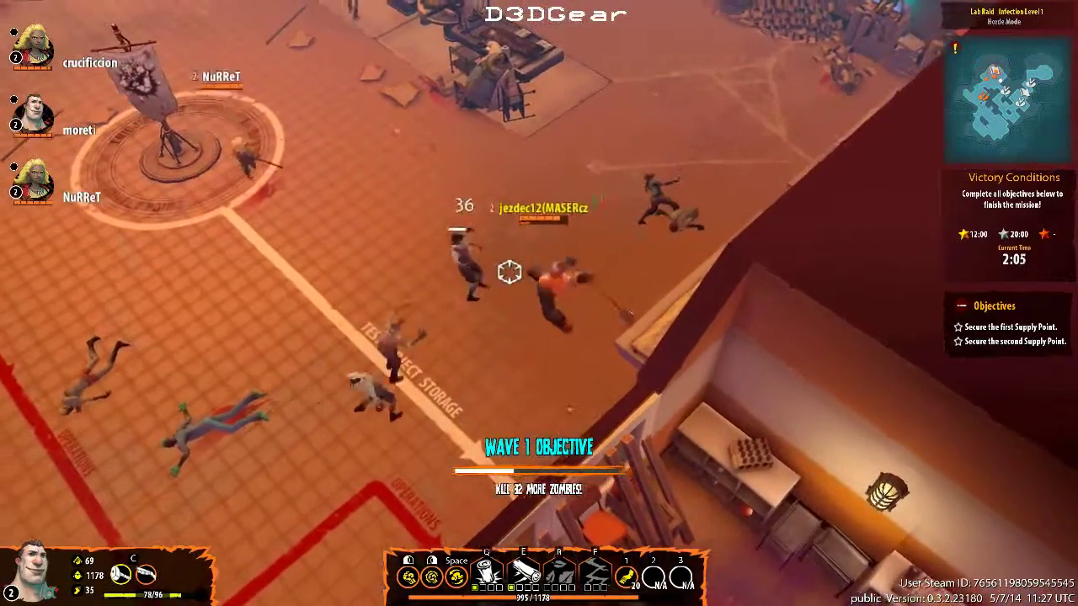
key(a+s)
click(551, 317)
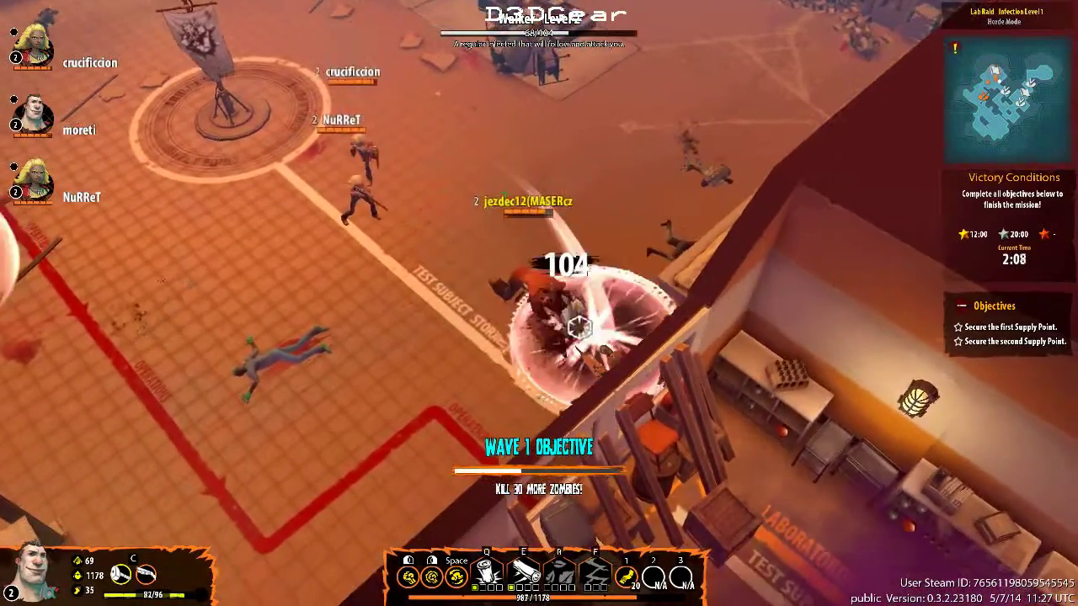
key(a)
click(230, 239)
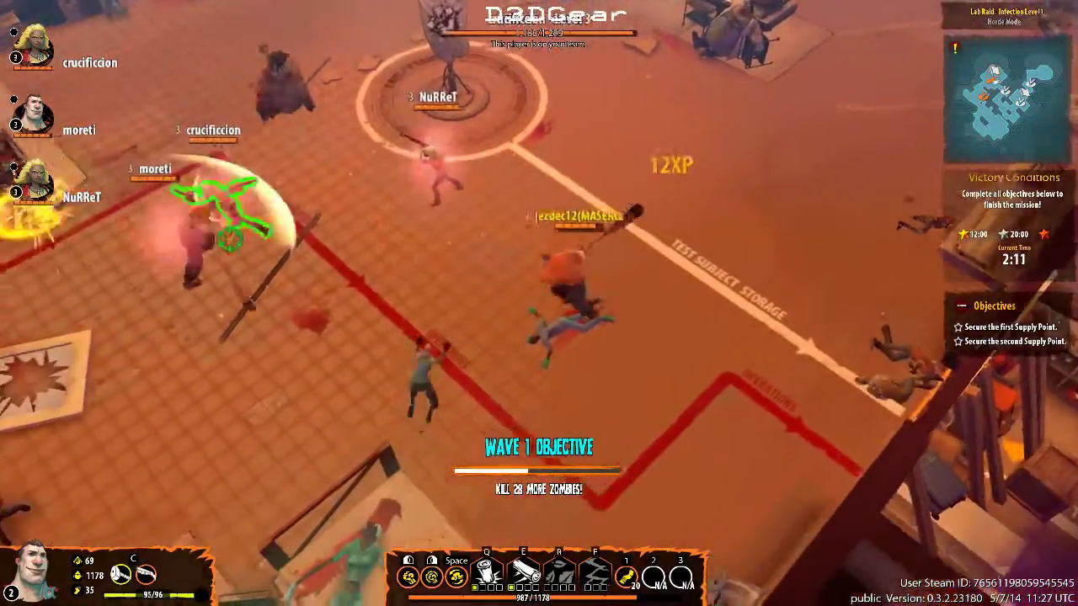
key(a)
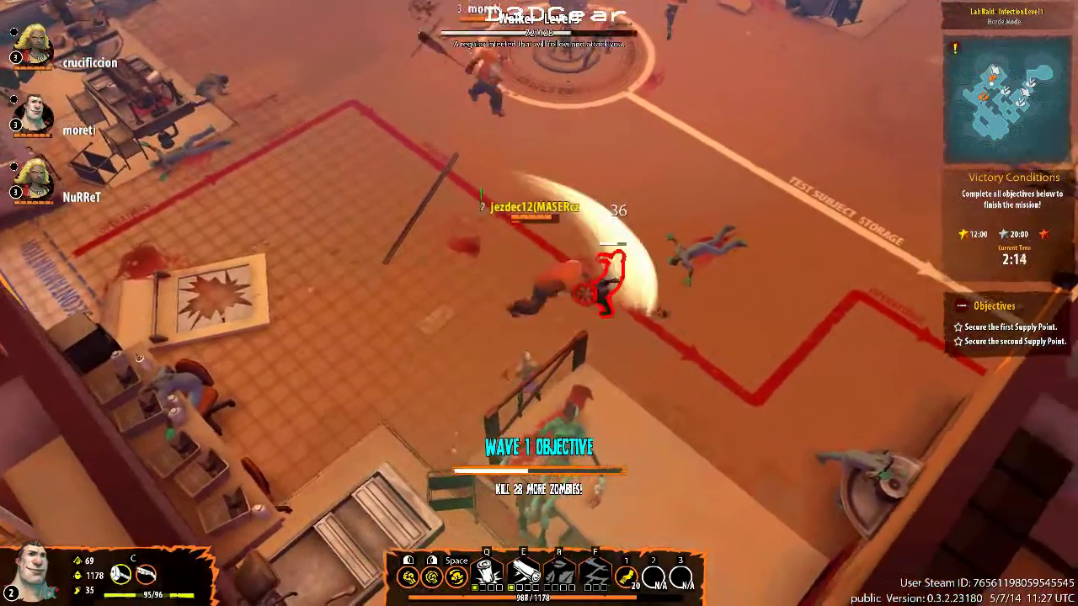
key(s)
click(590, 295)
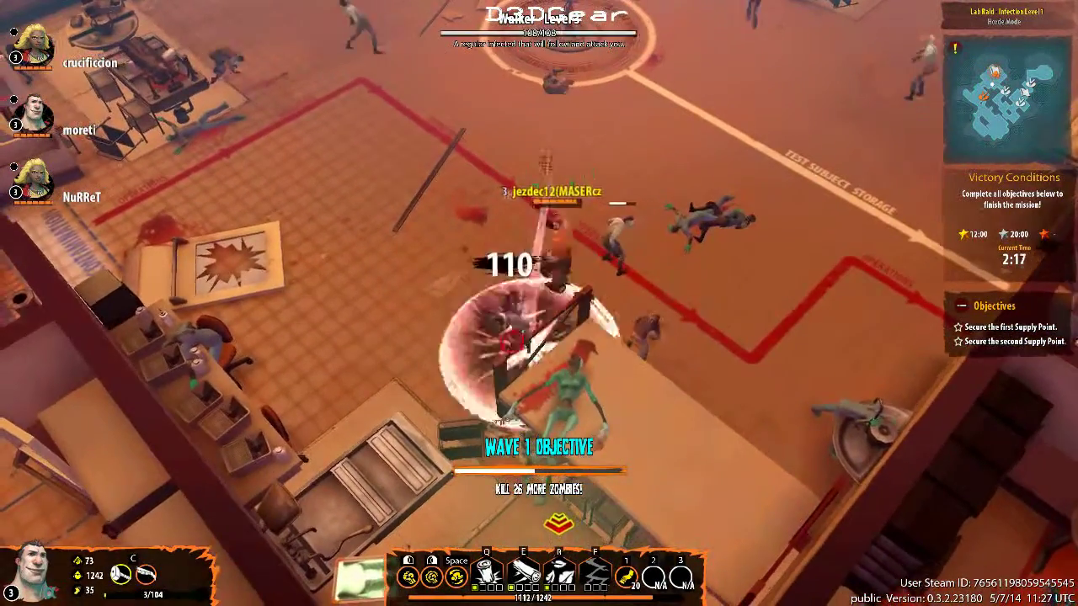
key(d)
click(578, 368)
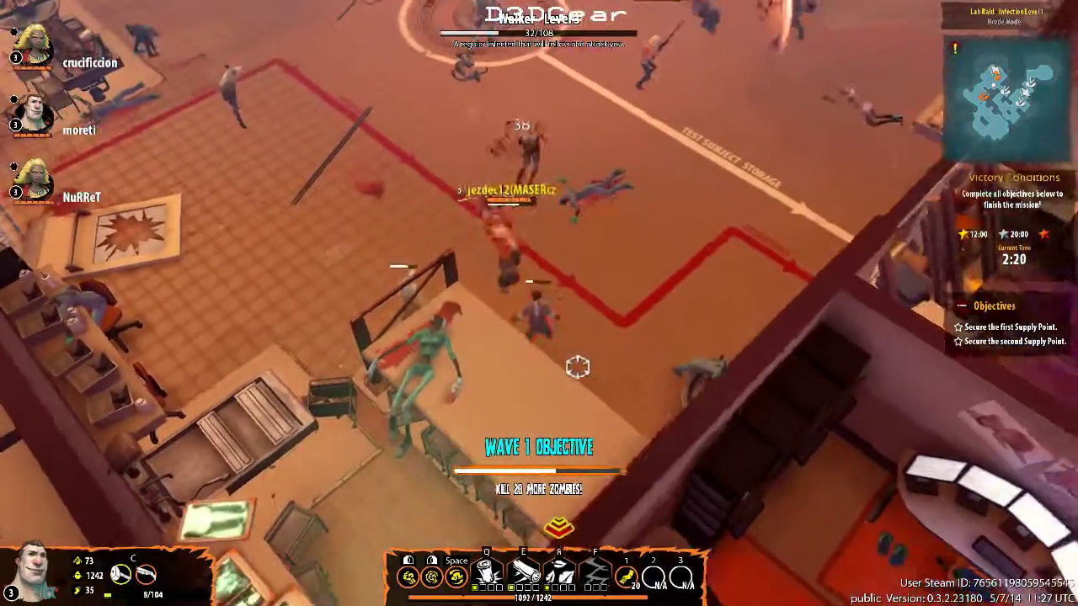
key(w)
click(578, 367)
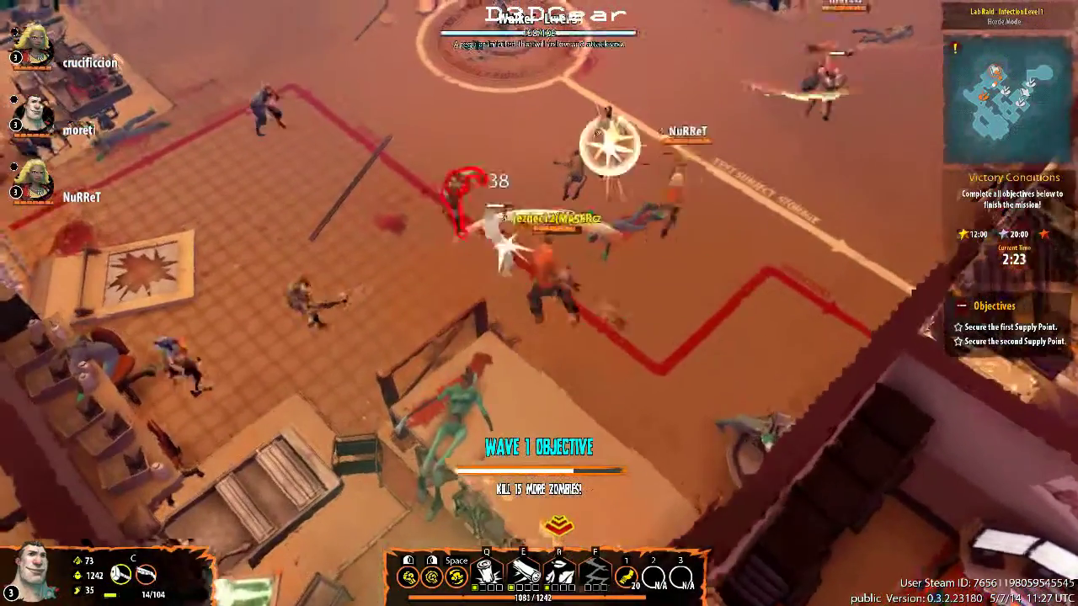
click(459, 196)
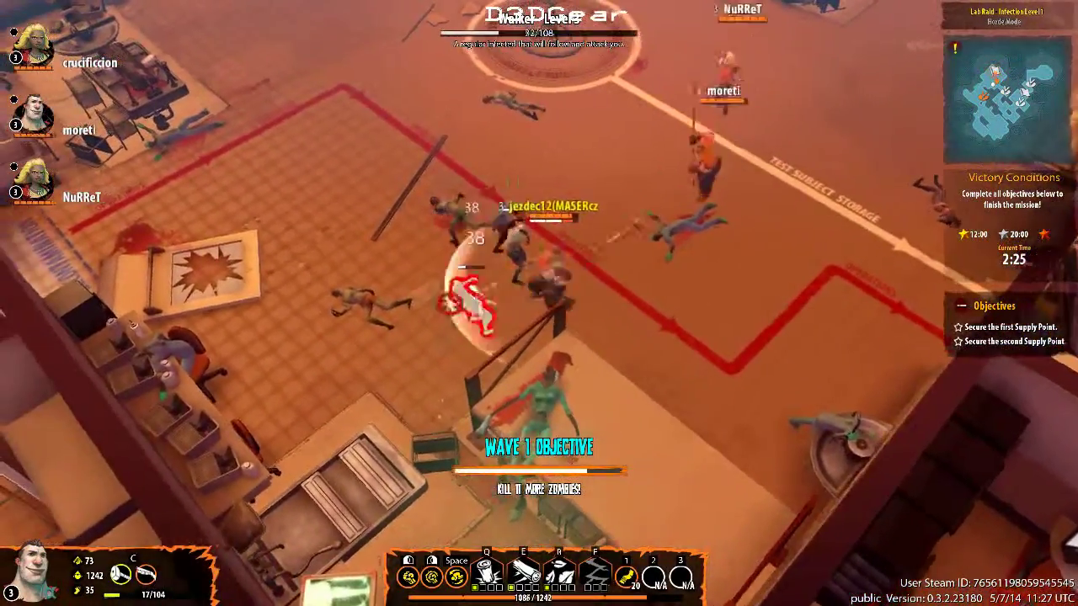
key(a)
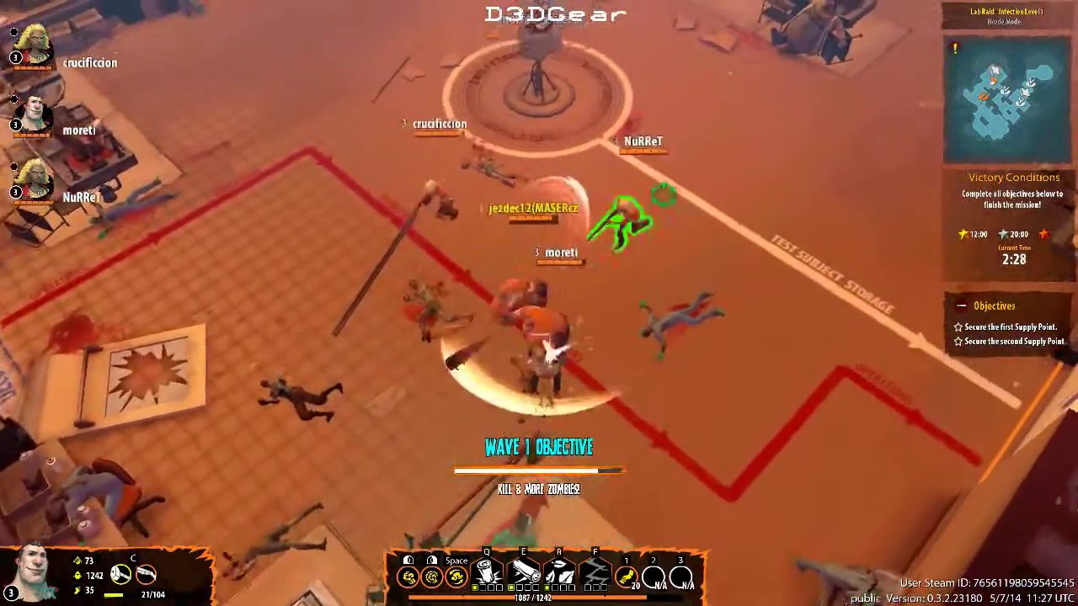
key(a)
key(w)
key(q)
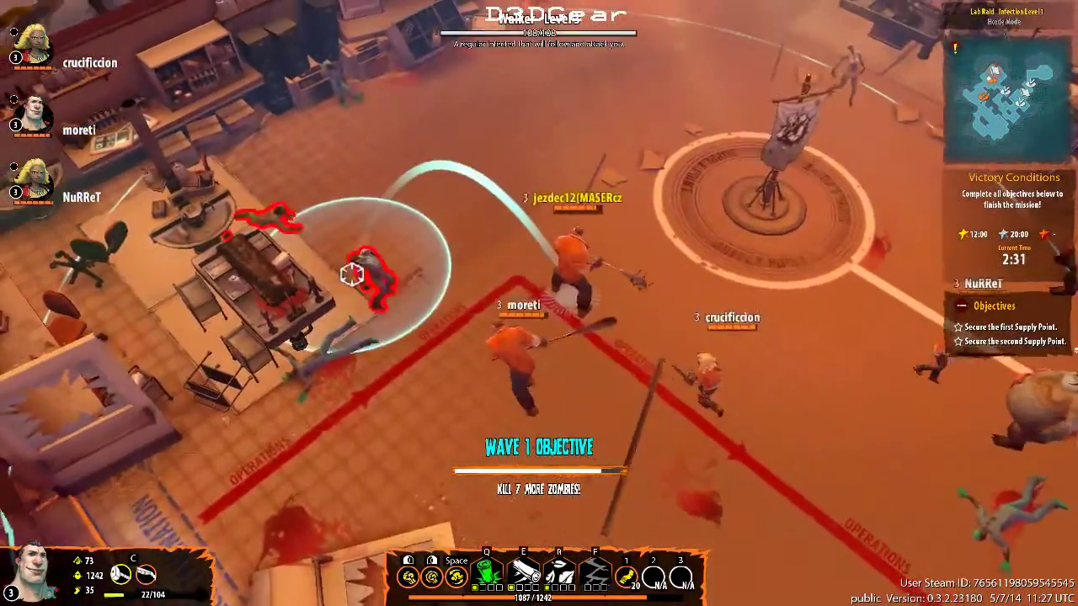
key(d)
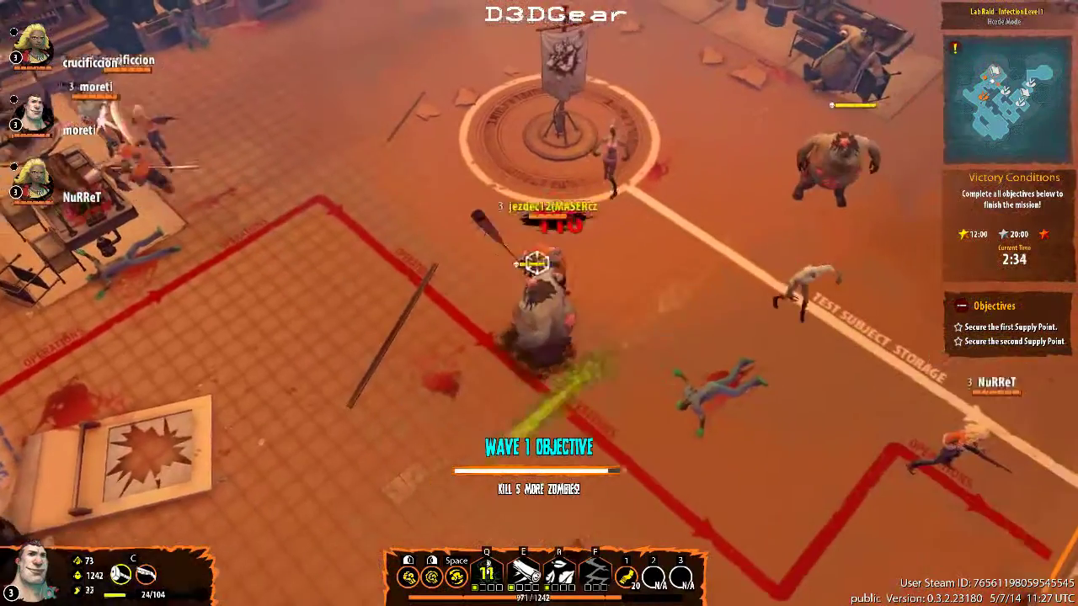
key(d)
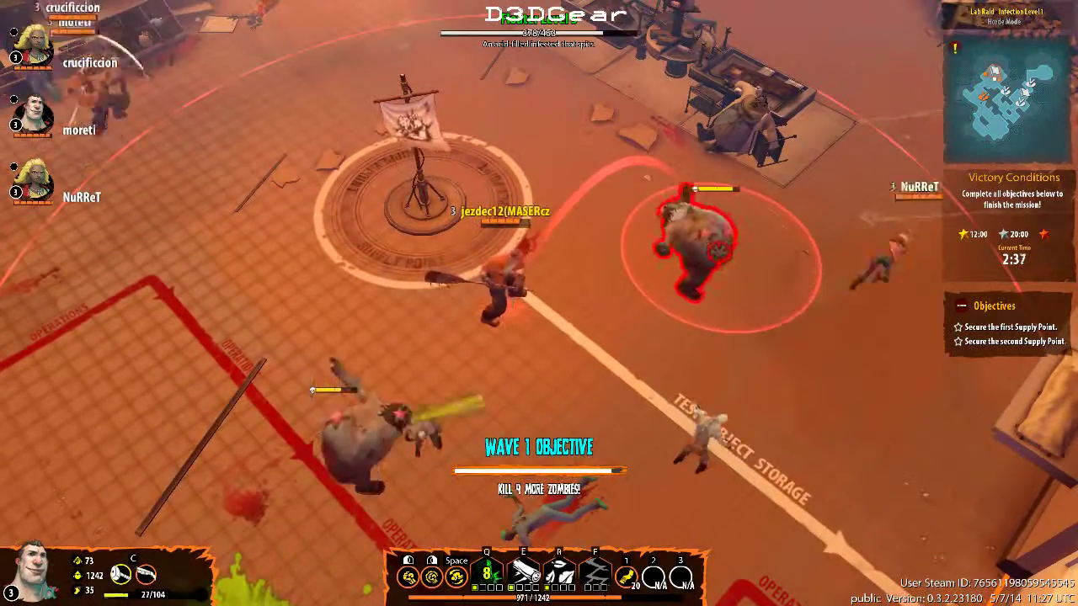
key(s)
key(r)
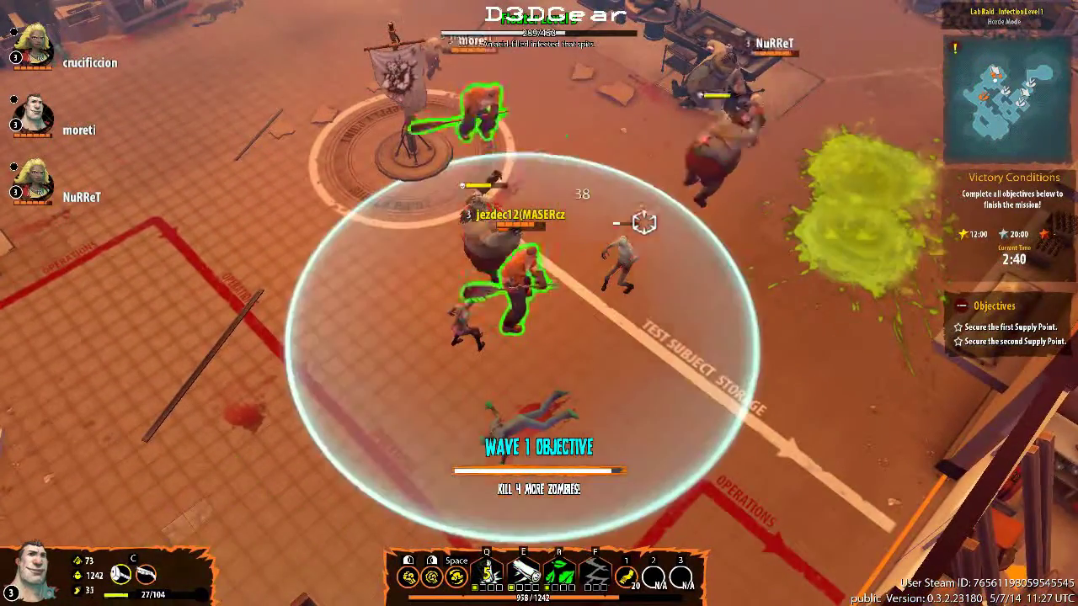
key(d)
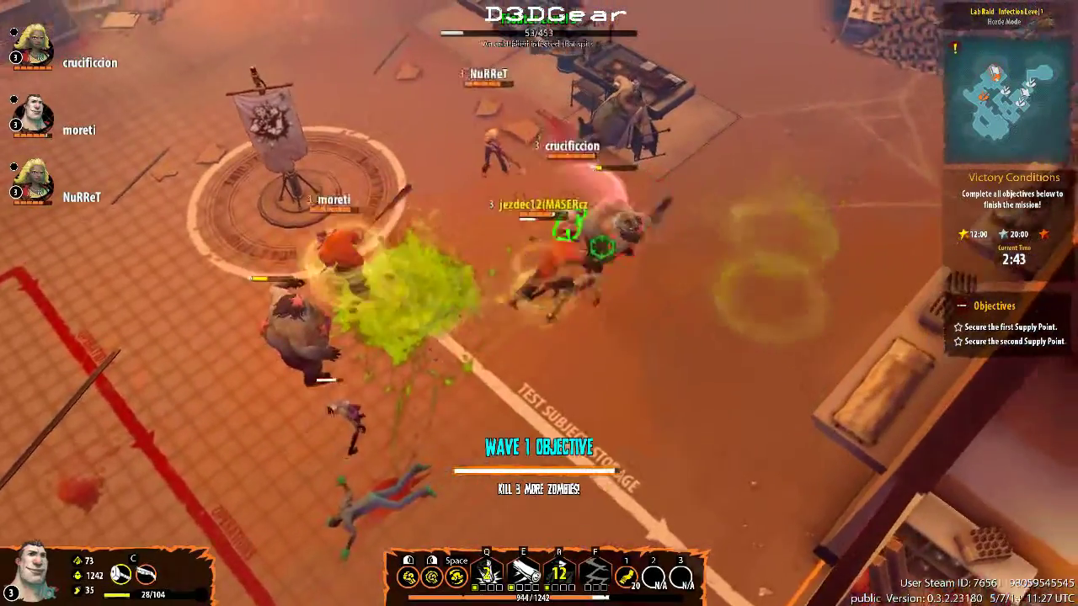
key(w)
key(a)
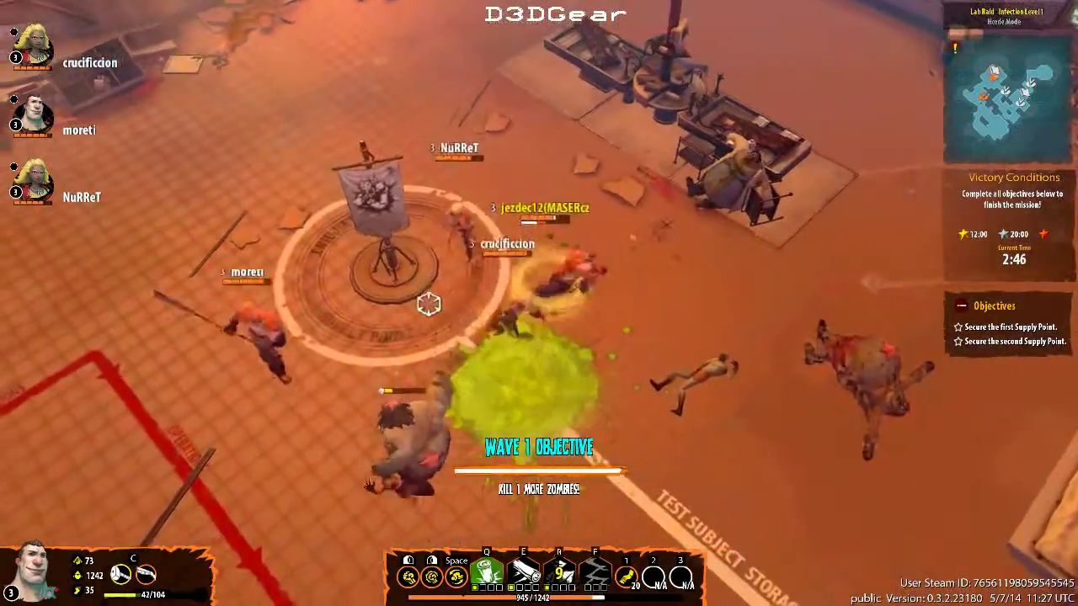
key(a)
click(488, 300)
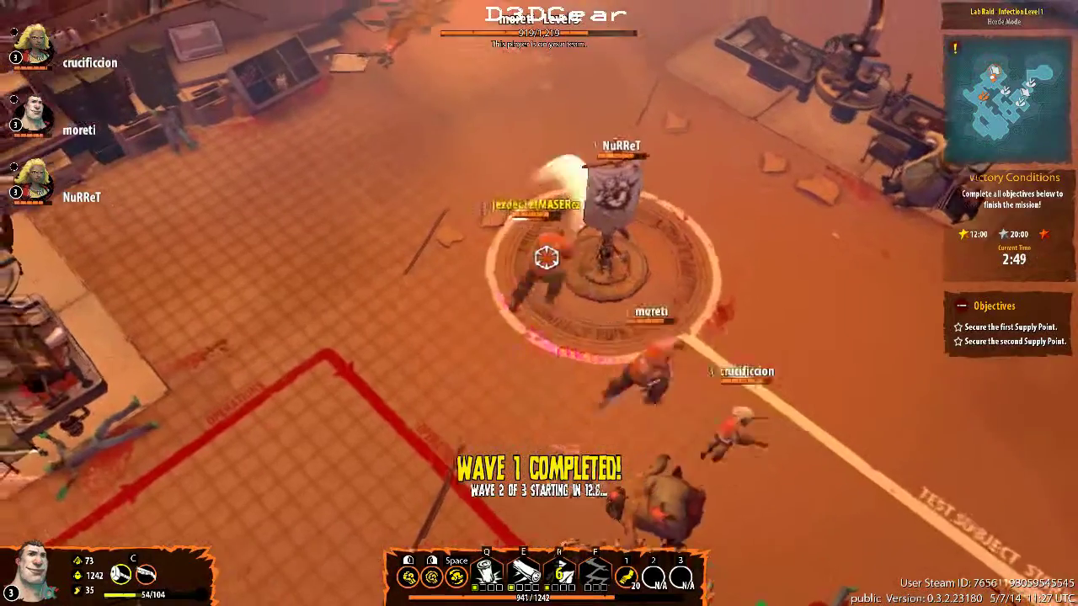
key(w)
key(d)
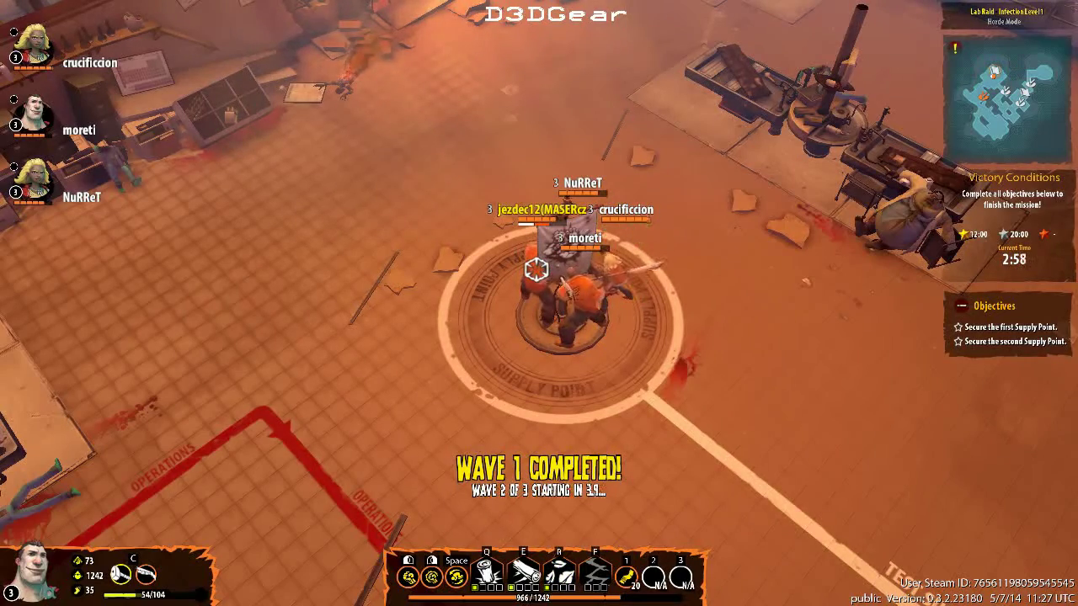
key(a)
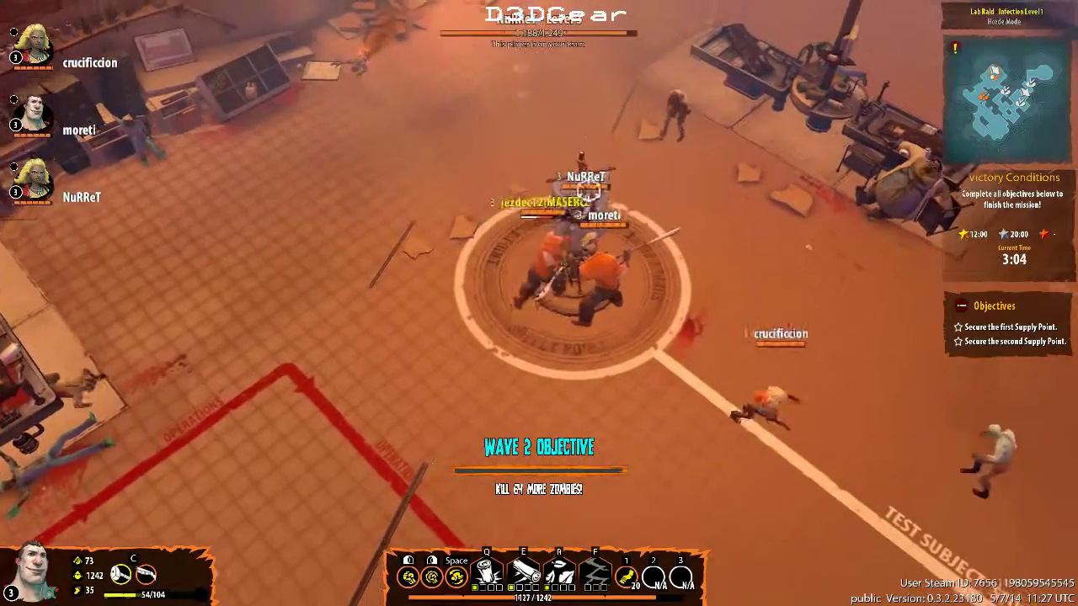
key(w)
click(589, 266)
key(d)
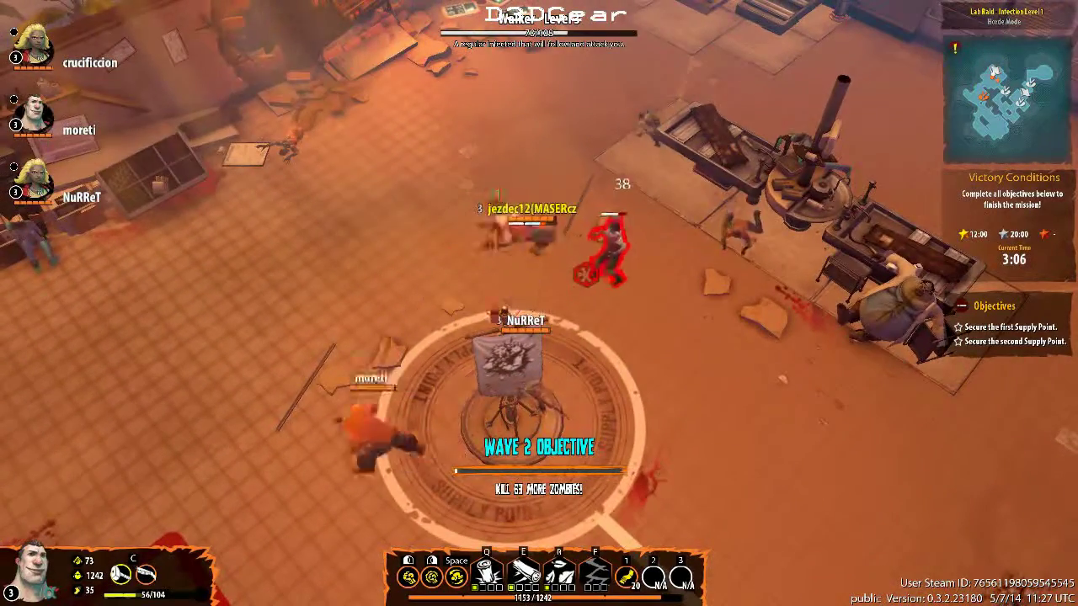
click(585, 279)
key(w)
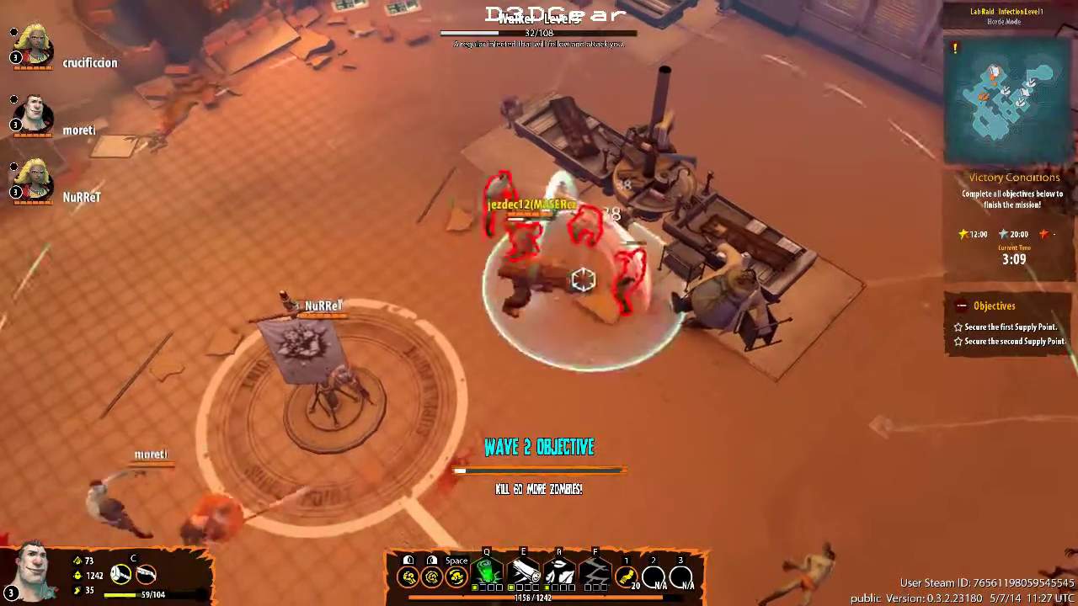
click(507, 267)
key(s)
click(483, 273)
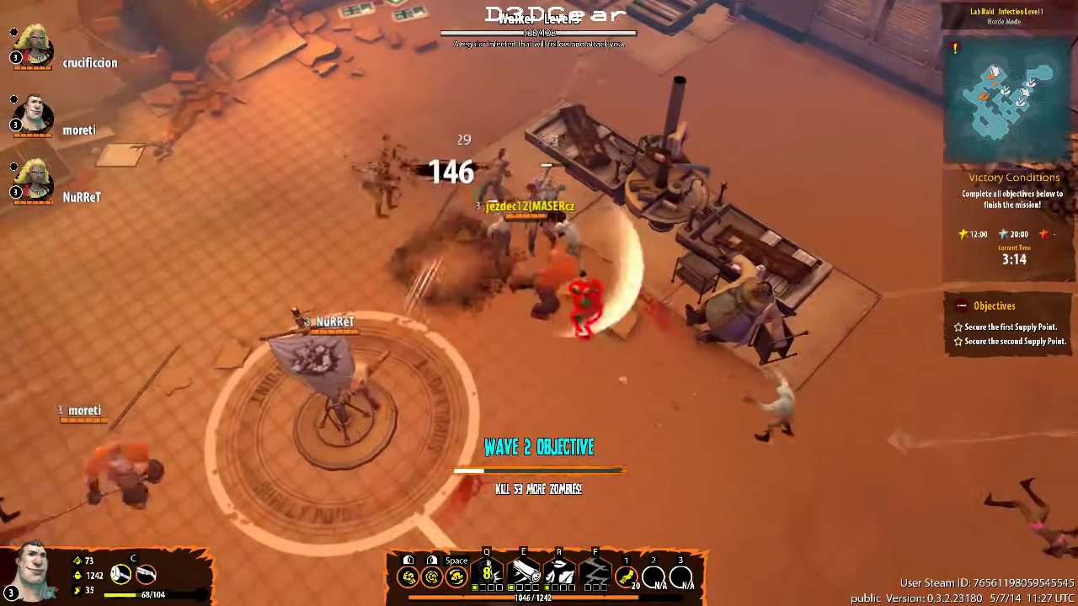
key(d)
click(583, 279)
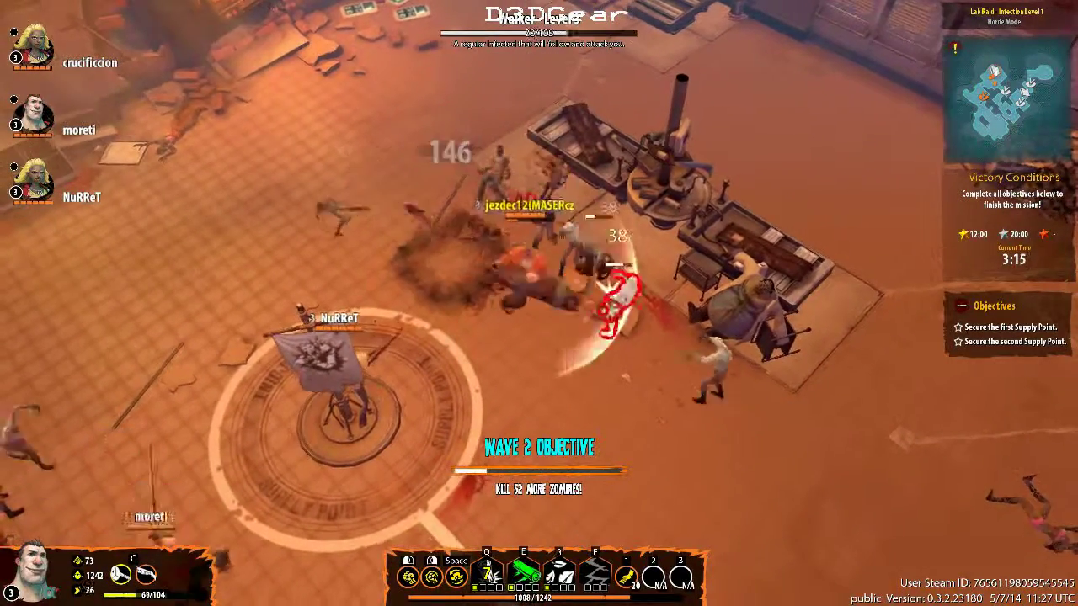
key(w)
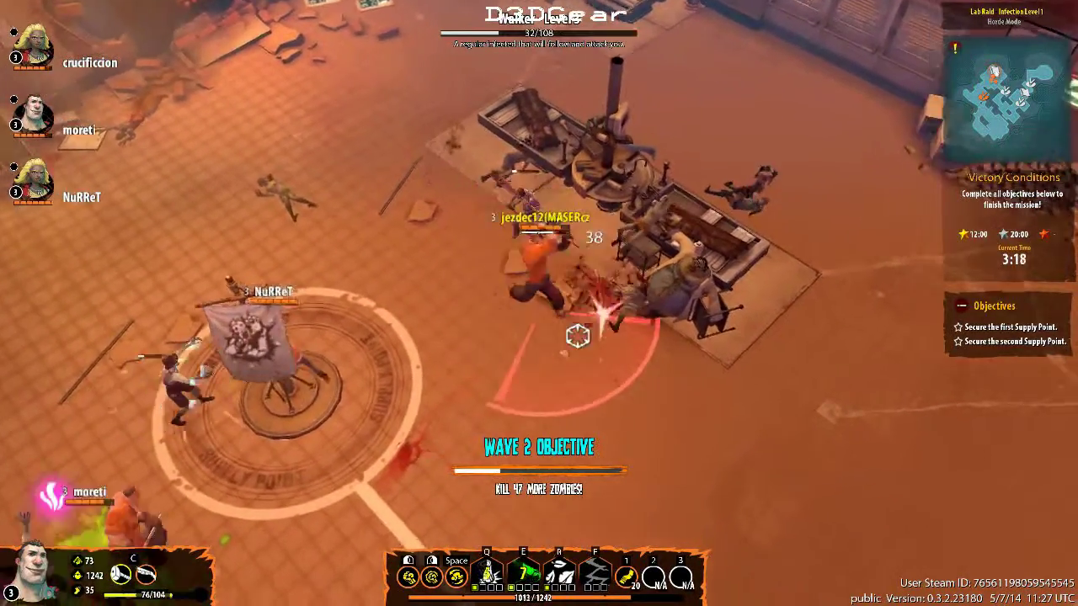
click(531, 251)
click(531, 251)
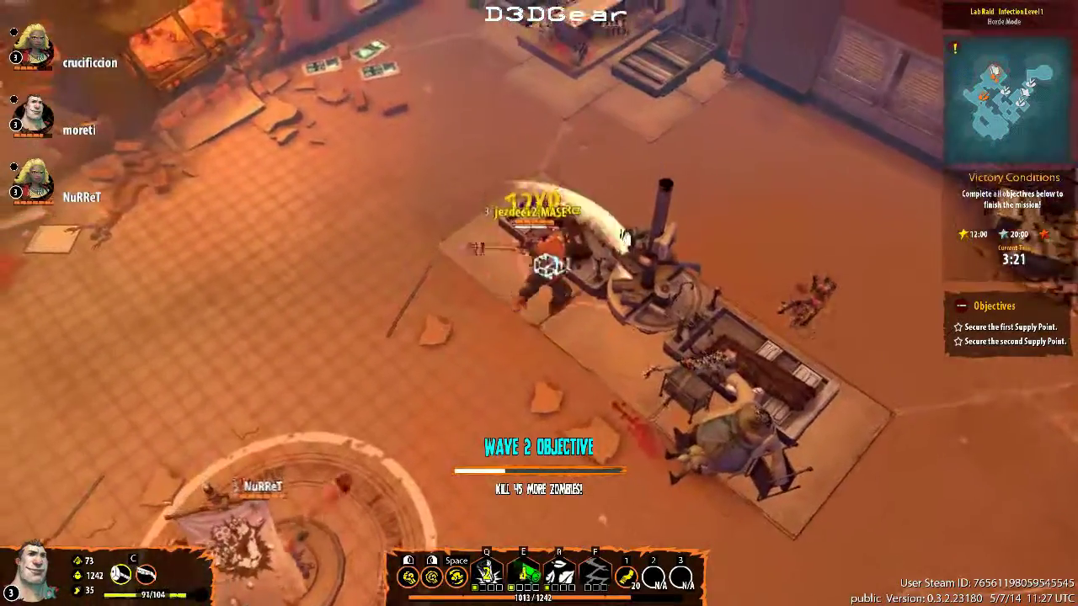
key(s)
key(a)
key(s)
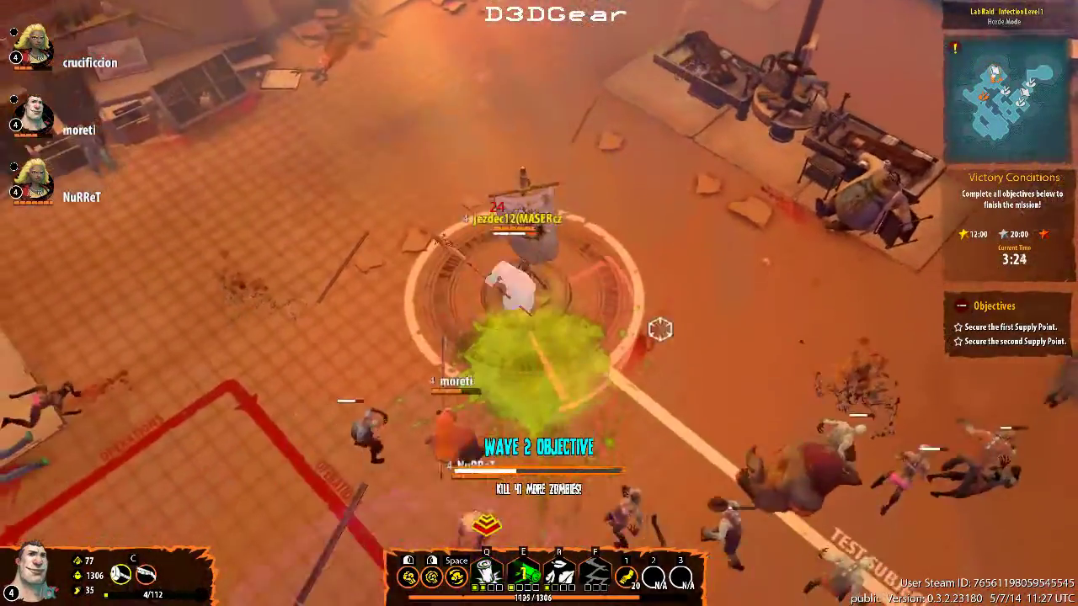
key(d)
key(e)
click(526, 333)
key(s)
key(a)
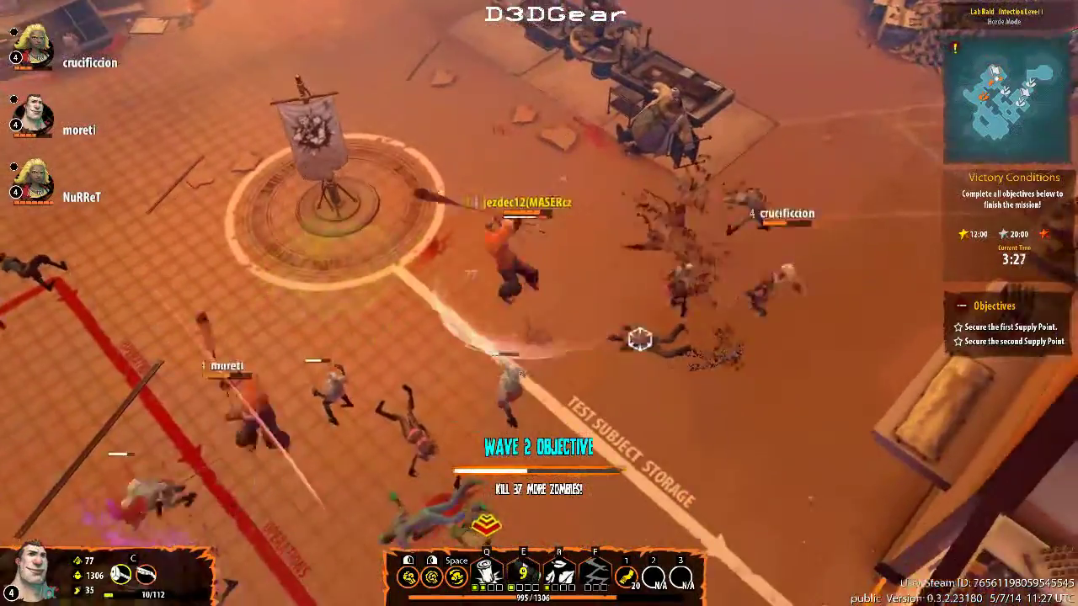
click(640, 337)
key(s)
key(a)
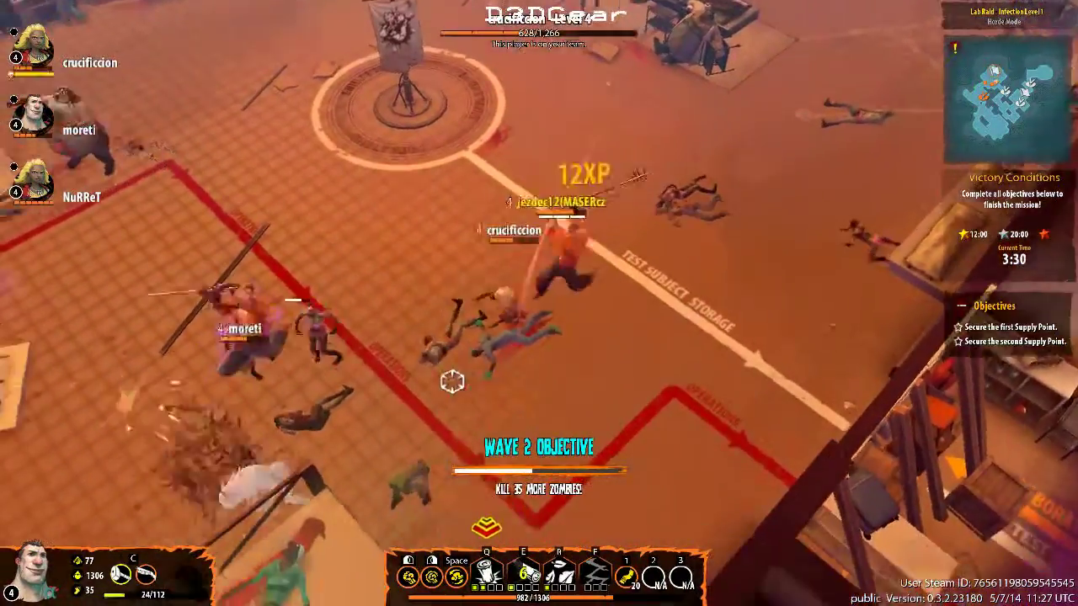
click(450, 378)
key(s)
key(d)
click(482, 320)
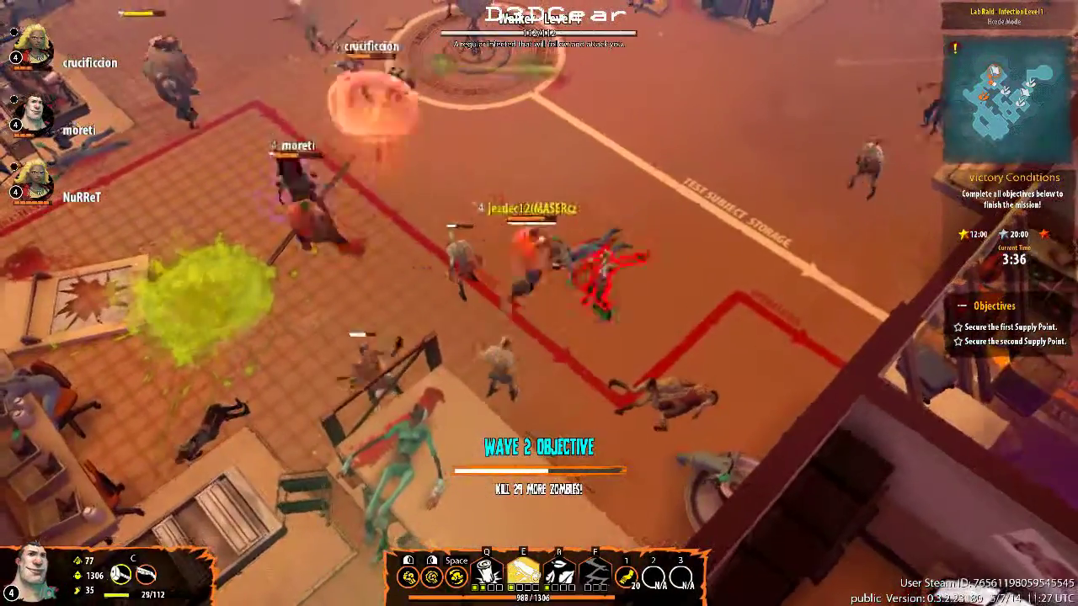
key(a)
click(585, 269)
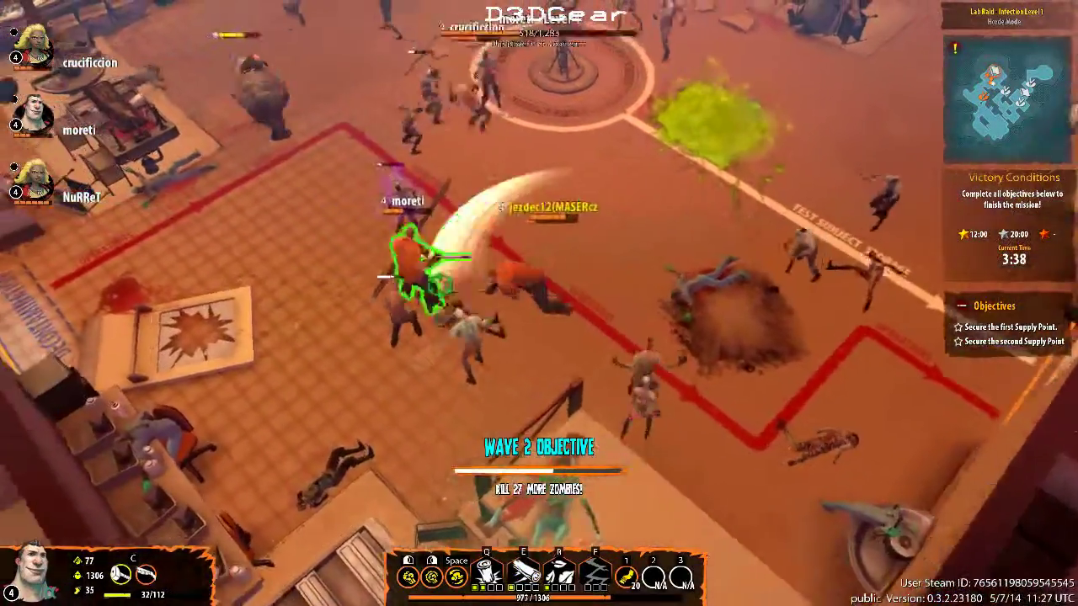